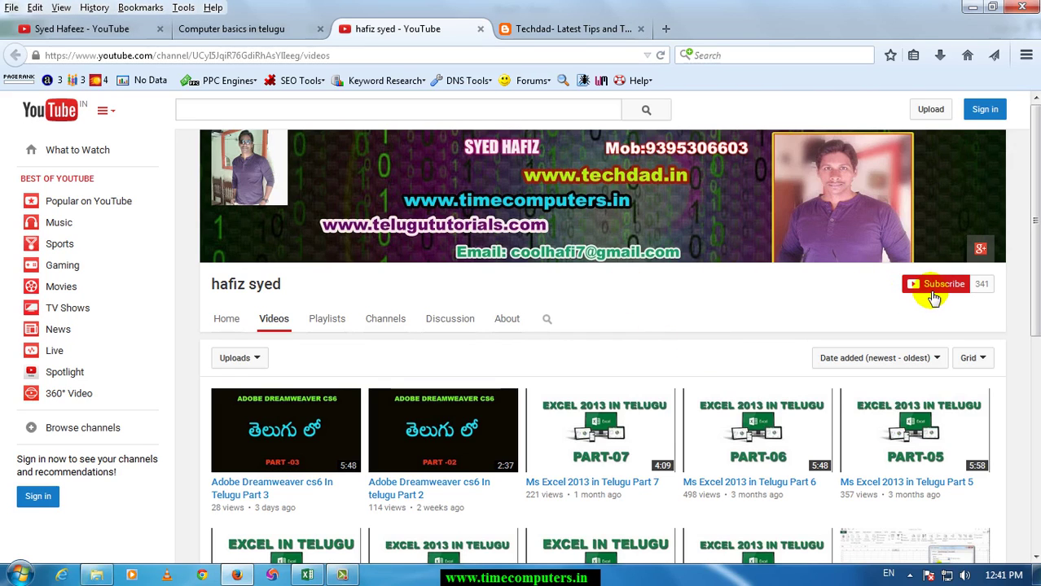
Switch Firefox to the 'Computer basics in telugu' tab showing the timecomputers.in tutorial site
left_click(271, 35)
left_click(242, 54)
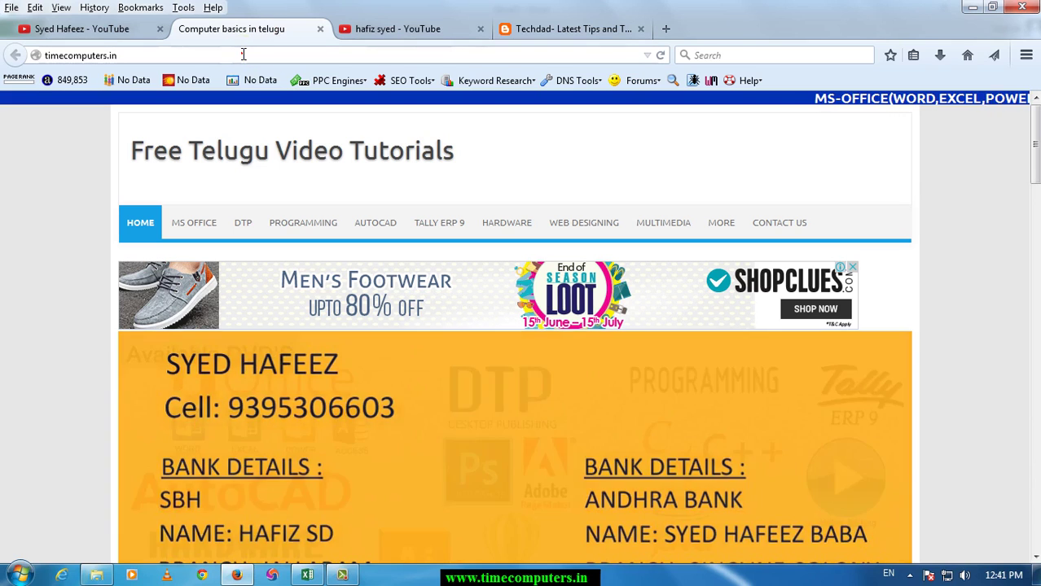
Back in Excel, undo the banner text, fill, merge, wrapping, column width and alignment changes
left_click(307, 575)
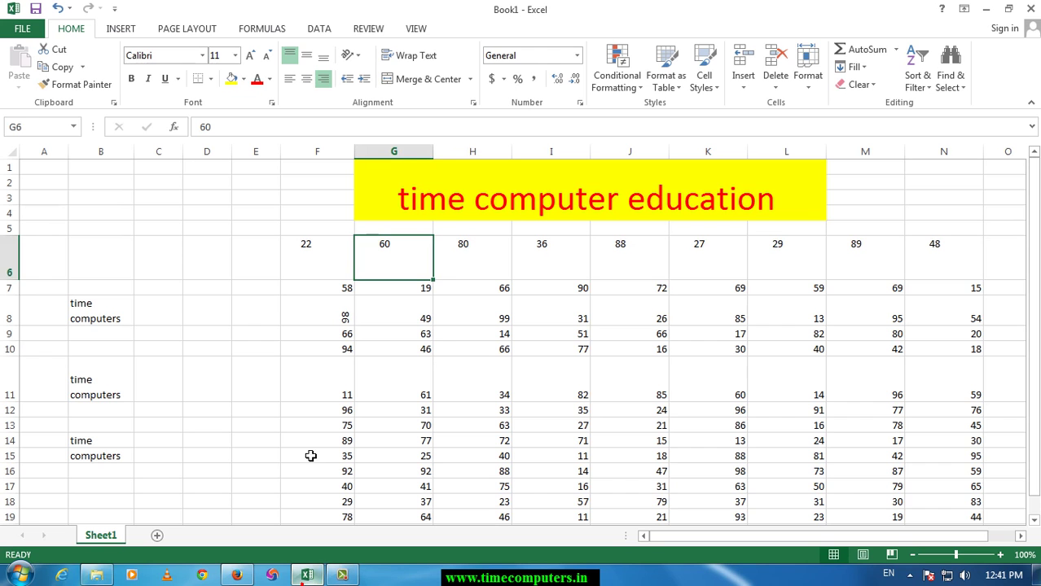
left_click(447, 344)
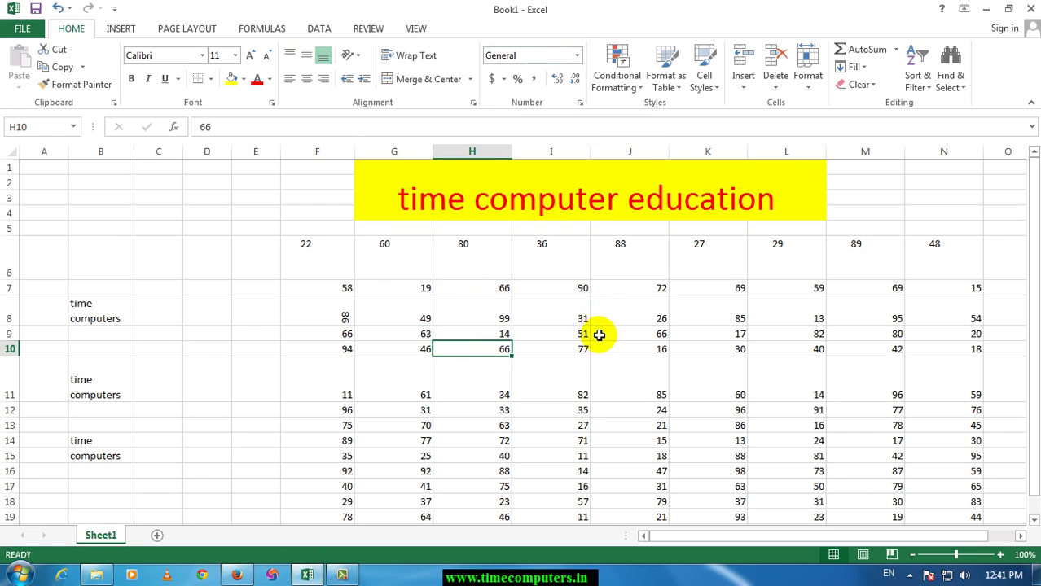
key("ctrl+z")
key("ctrl+z")
key("ctrl+z")
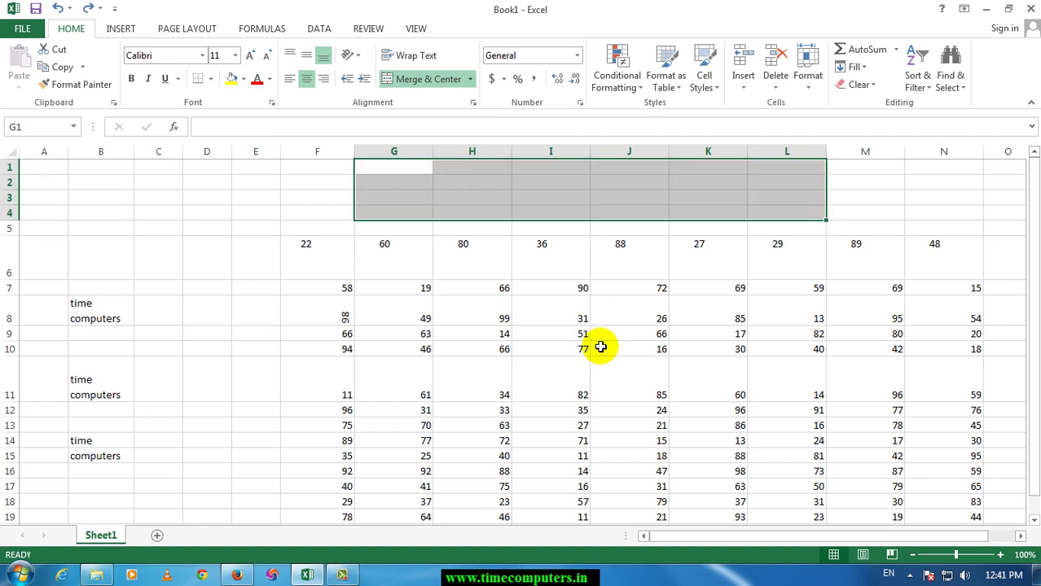
key("ctrl+z")
key("ctrl+z")
key("ctrl+z")
key("ctrl+z")
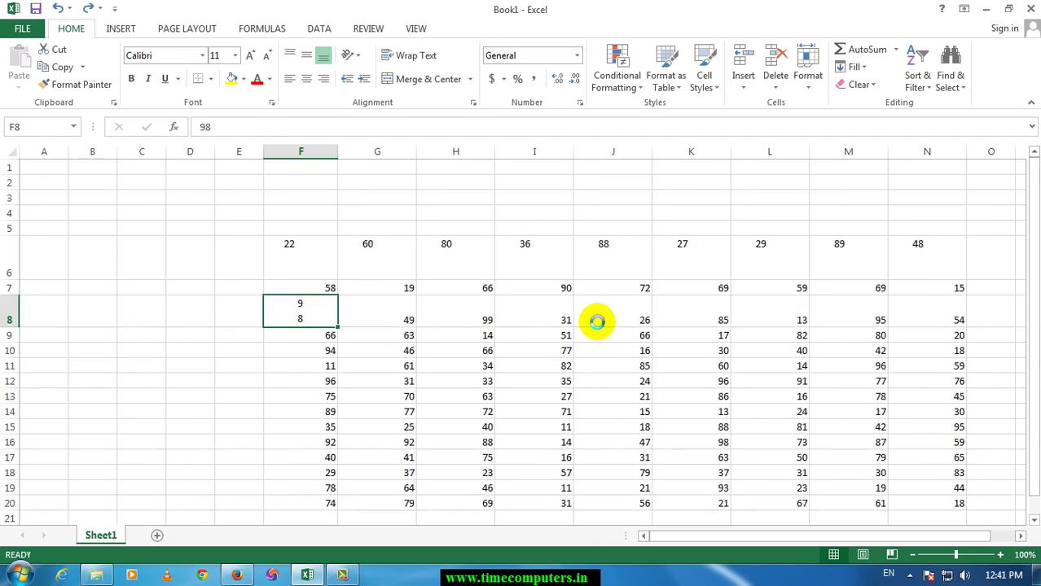
key("ctrl+z")
key("ctrl+z")
key("ctrl+z")
key("ctrl+z")
key("ctrl+z")
key("ctrl+z")
key("ctrl+z")
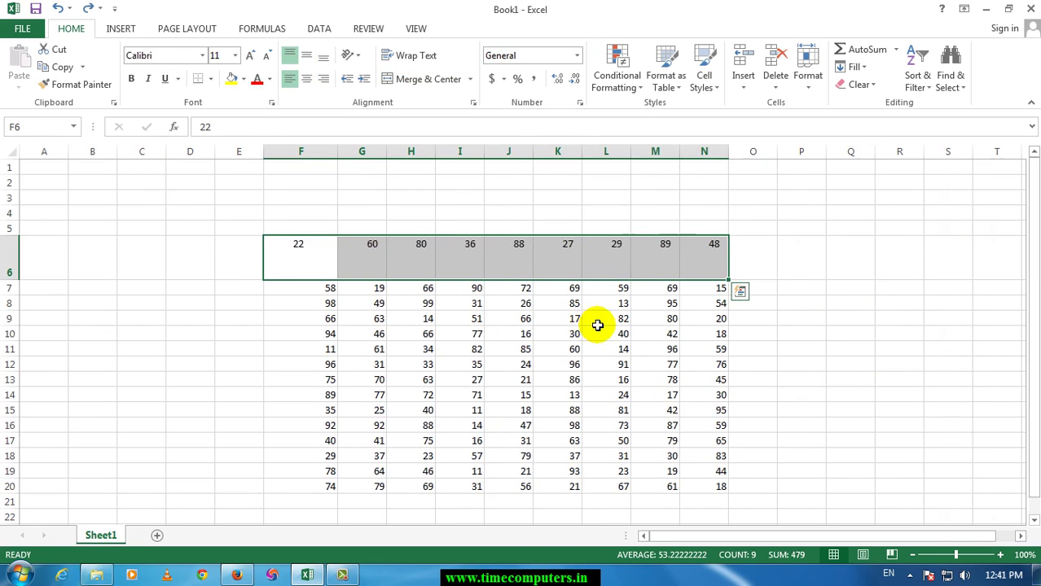
key("ctrl+z")
key("ctrl+z")
key("ctrl+z")
key("ctrl+z")
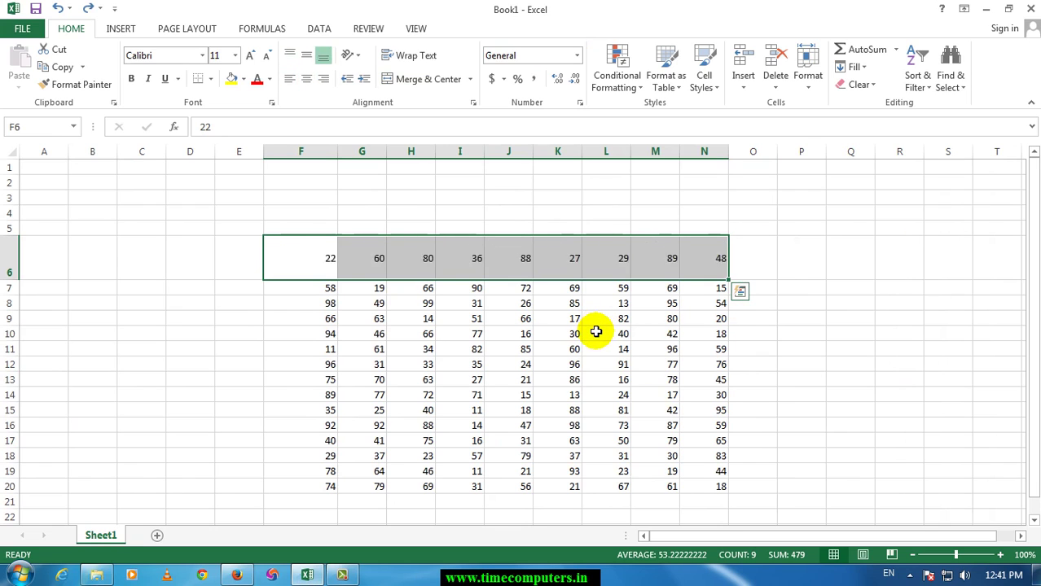
key("ctrl+z")
key("ctrl+z")
key("ctrl+z")
left_click(493, 317)
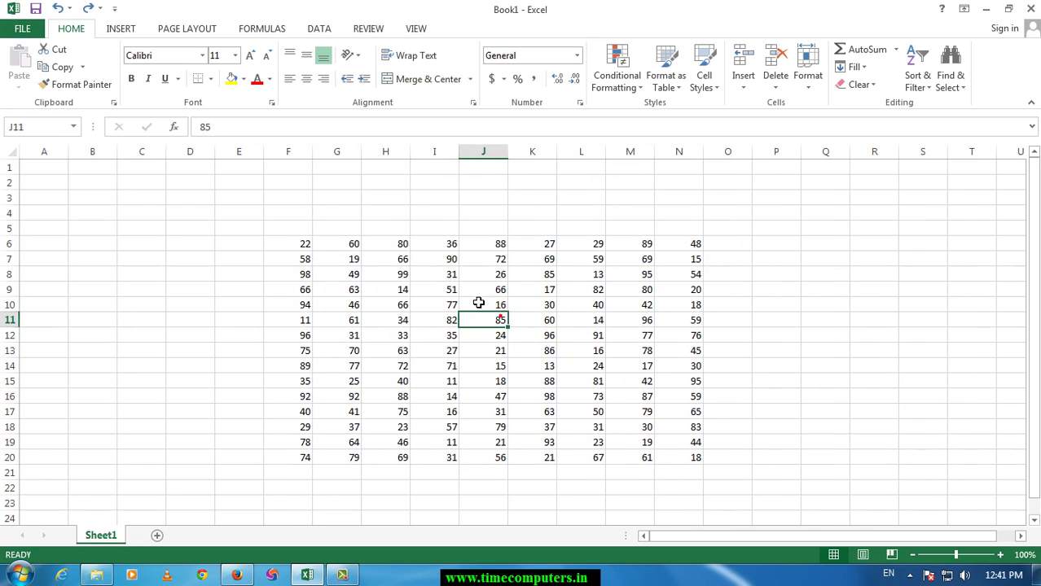
Enter 2.0 in P9 and 3.0 in P10
left_click(759, 290)
type("2.0")
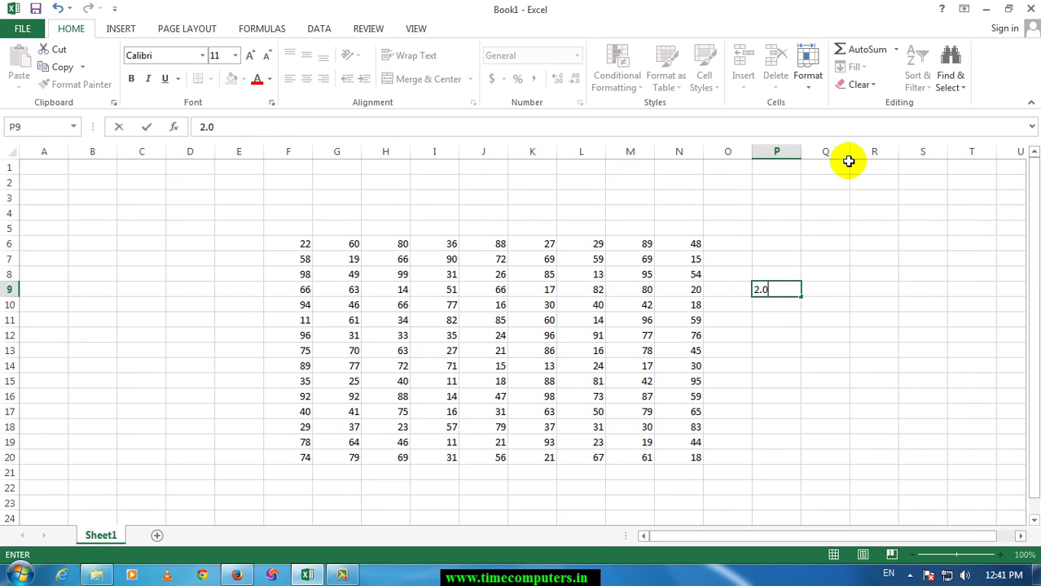
key("Return")
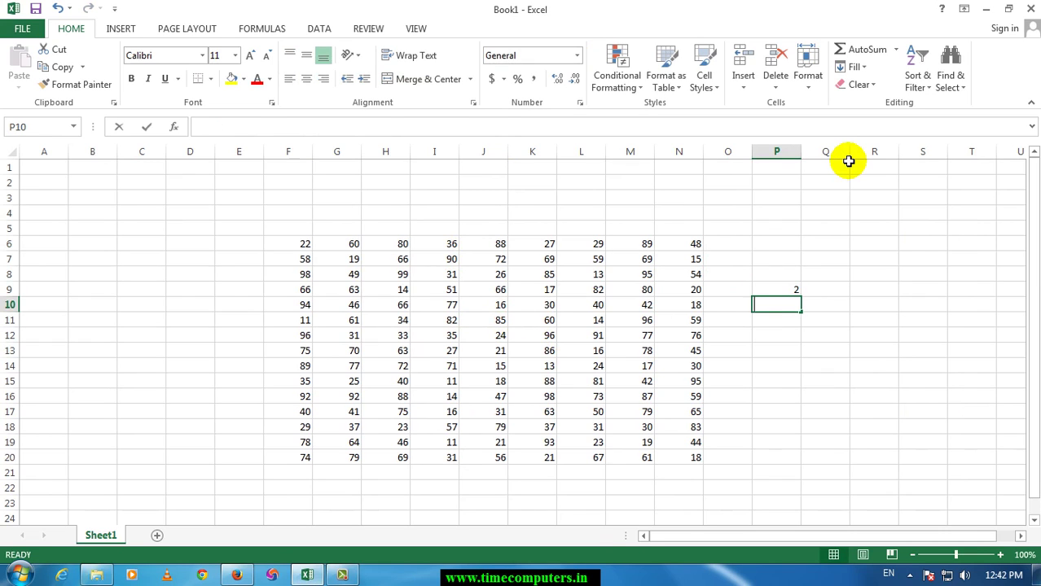
type("3.0")
key("Return")
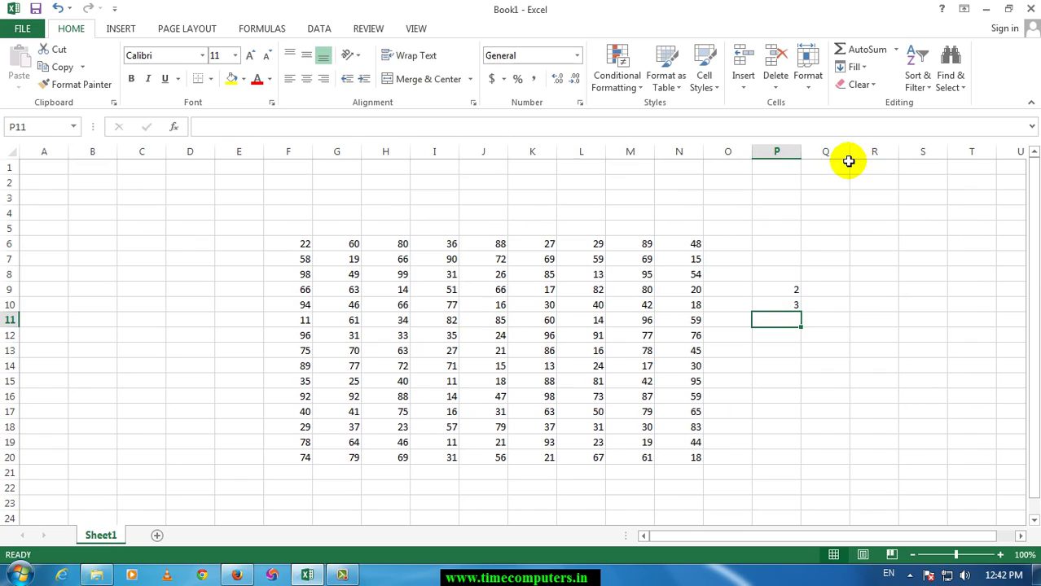
left_click(776, 366)
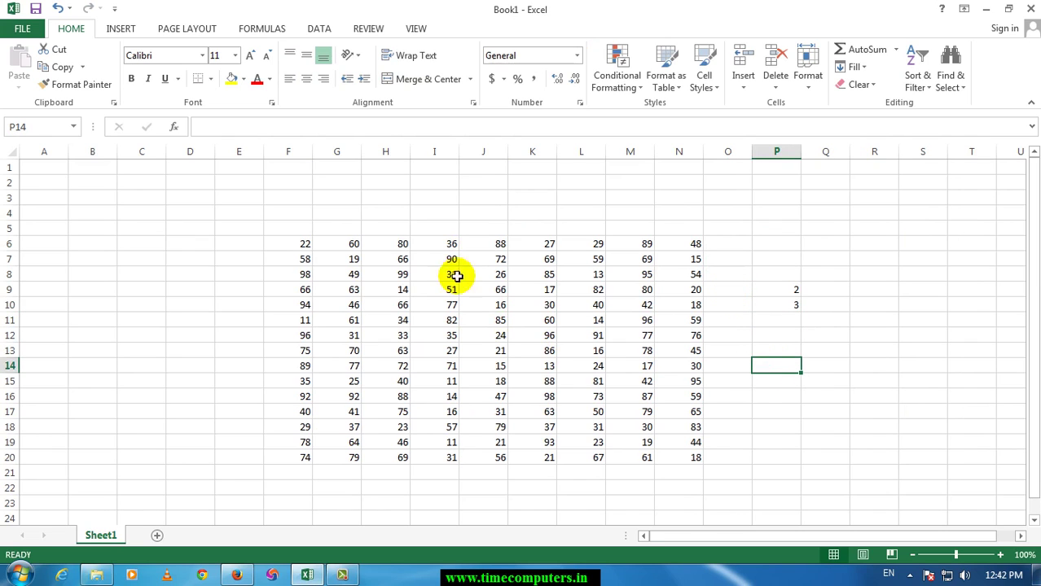
Format F6:N11 as Number, then Currency, finally Accounting with dollar signs and two decimals
mouse_move(295, 246)
left_mouse_down()
mouse_move(500, 307)
mouse_move(676, 327)
left_mouse_up()
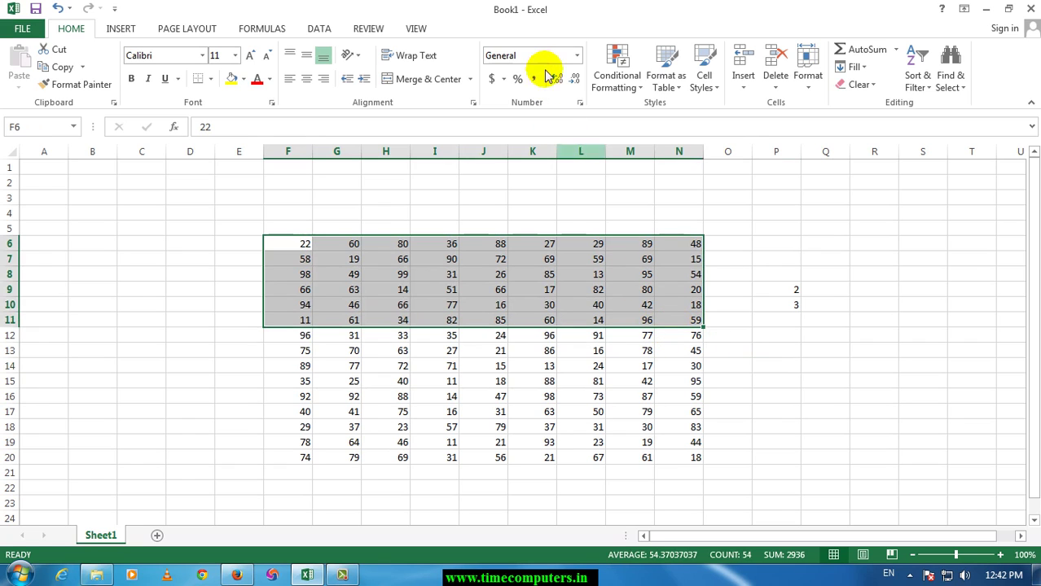
left_click(578, 55)
left_click(569, 114)
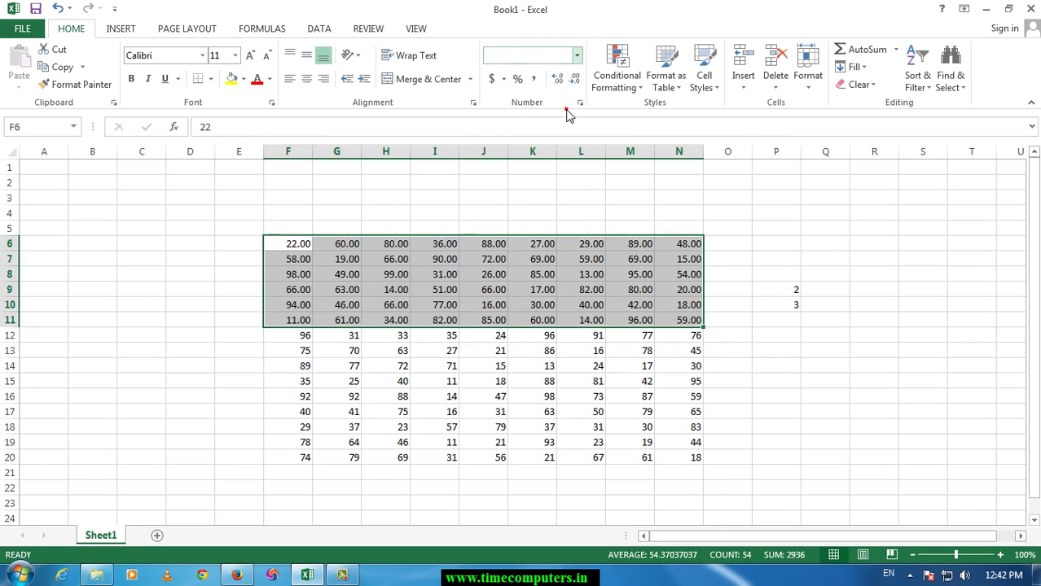
left_click(578, 56)
left_click(552, 155)
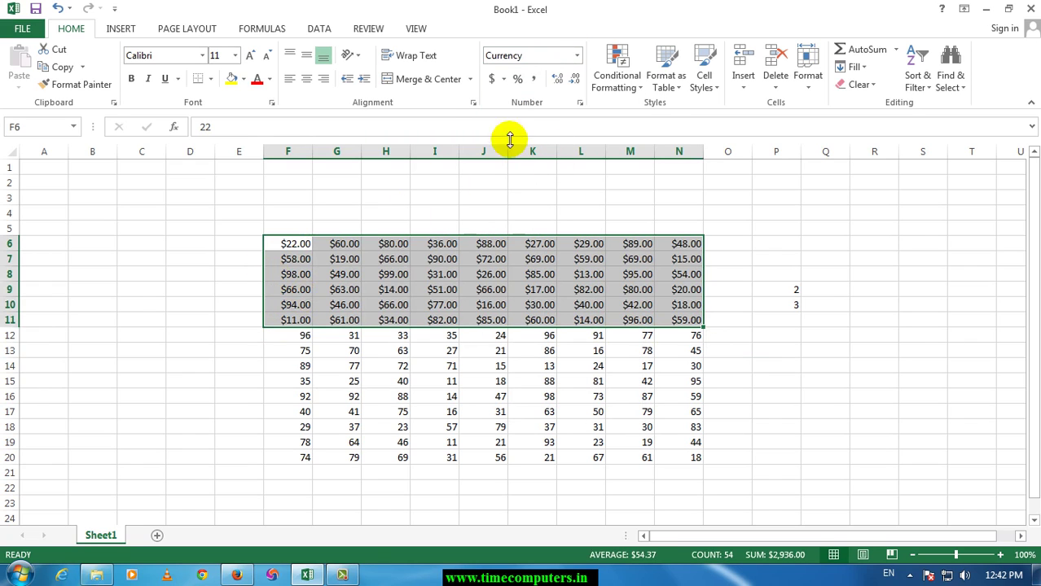
left_click(577, 56)
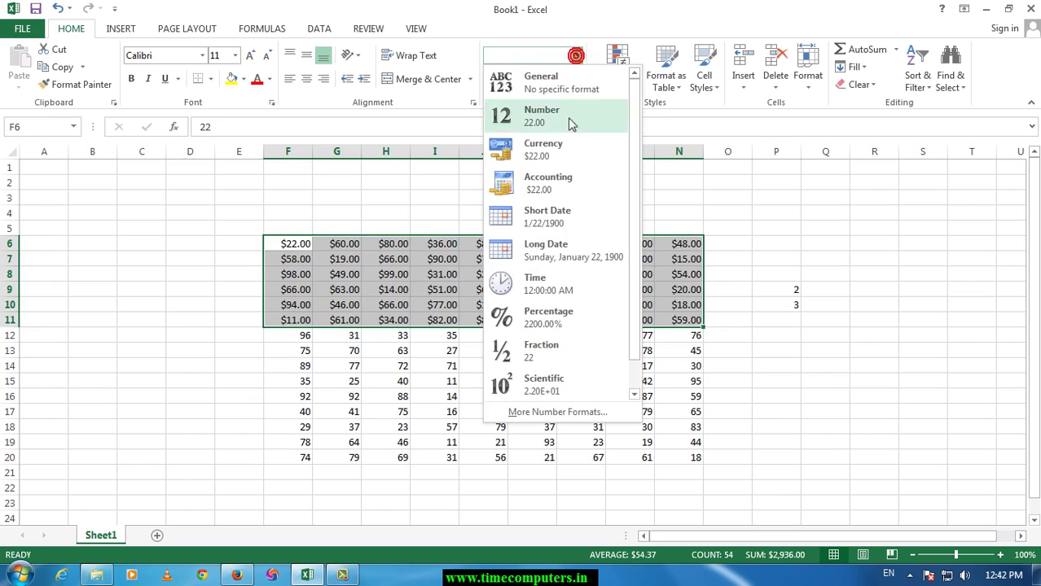
left_click(554, 189)
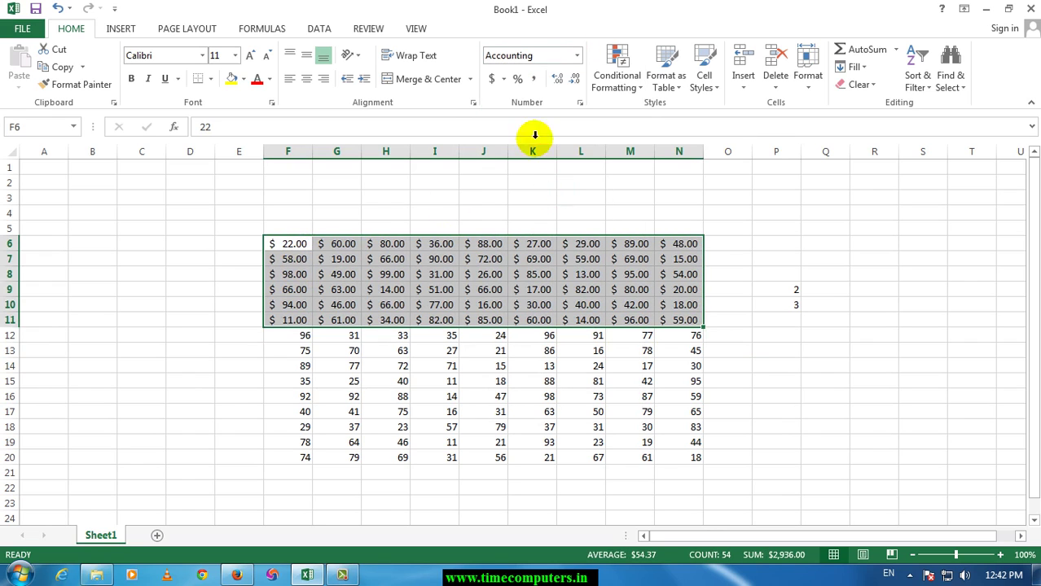
left_click(577, 58)
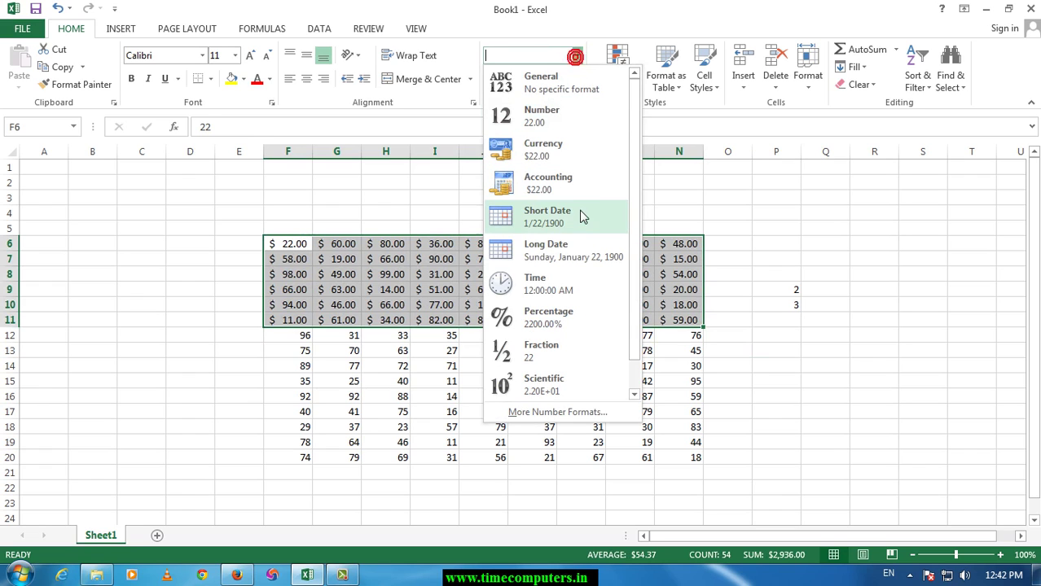
left_click(789, 278)
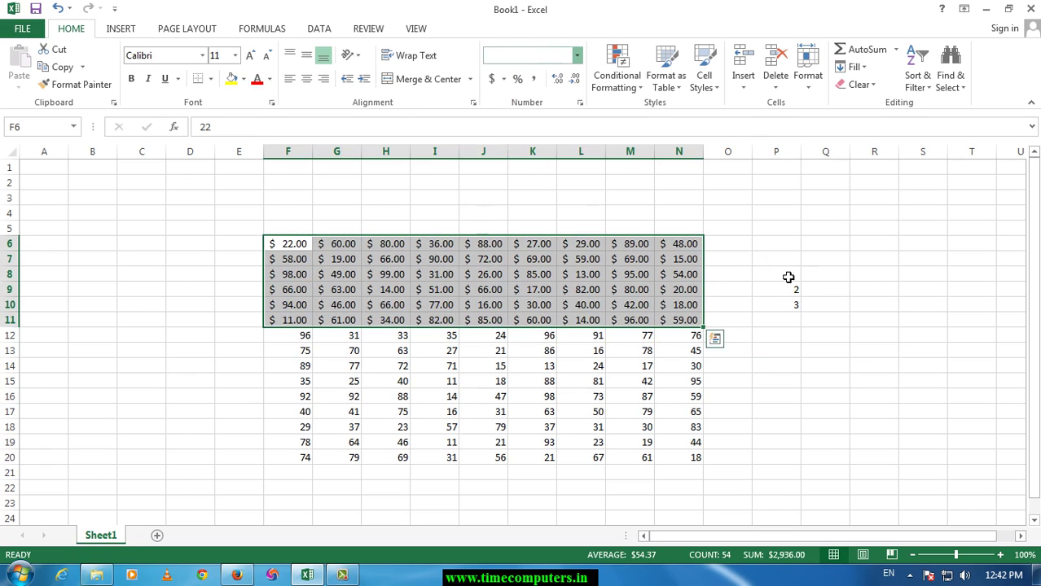
left_click(855, 257)
scroll(801, 384, "down", 3)
Enter 1 in K27 and apply Short Date so it displays 1/1/1900
left_click(540, 423)
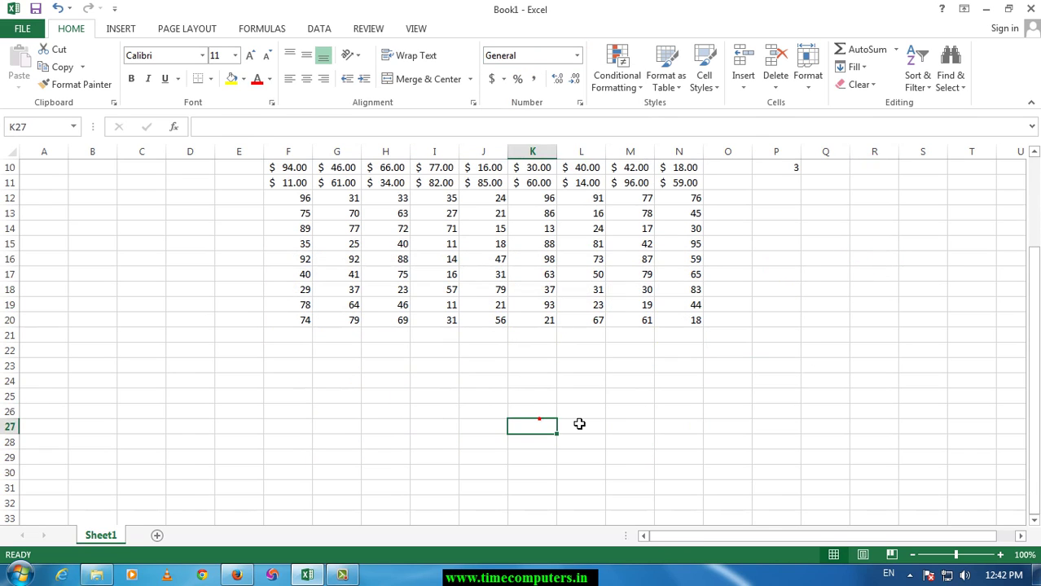
type("1")
left_click(579, 57)
left_click(578, 57)
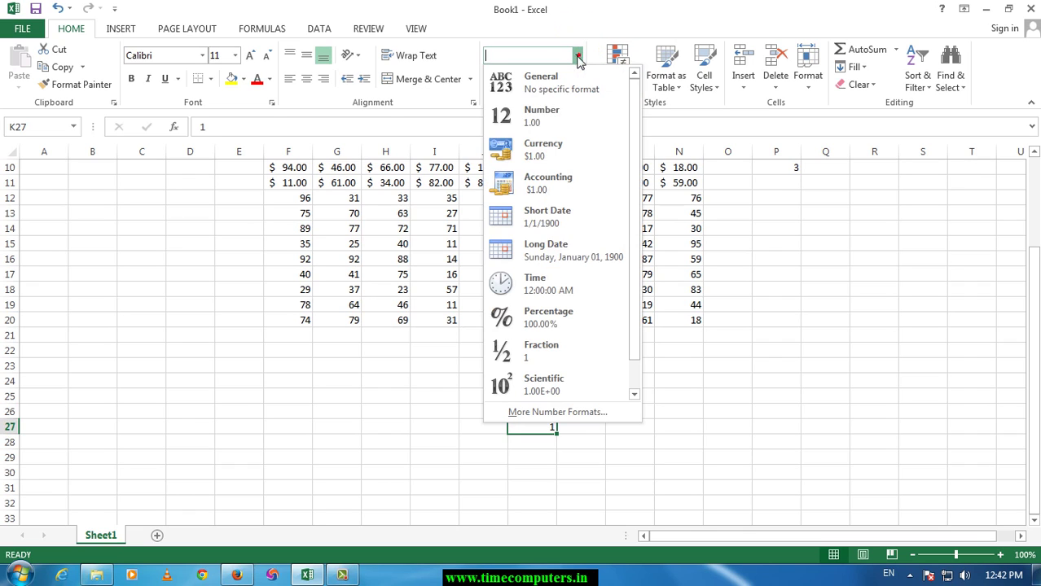
left_click(546, 228)
left_click(588, 460)
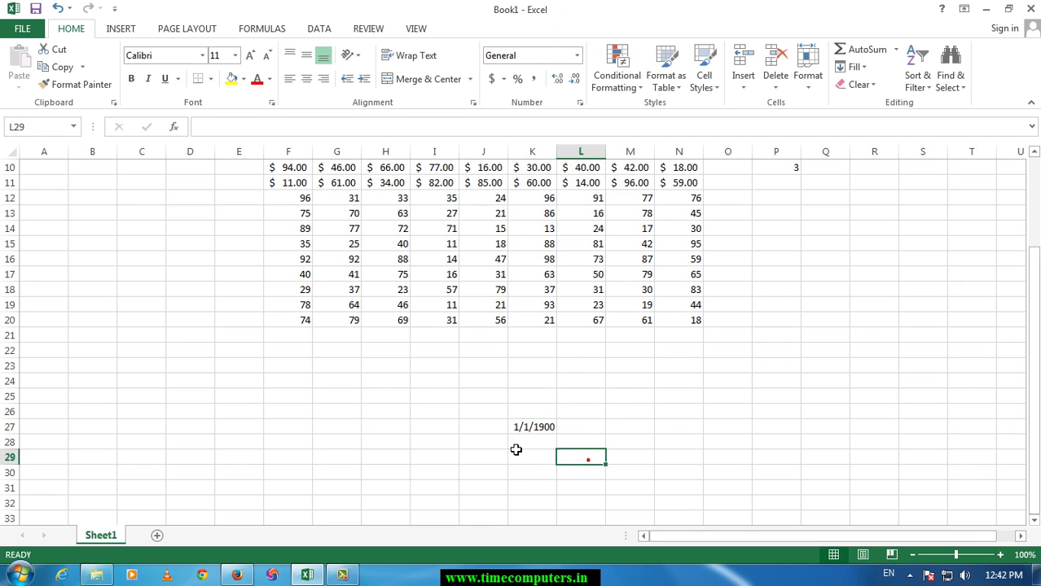
left_click(536, 437)
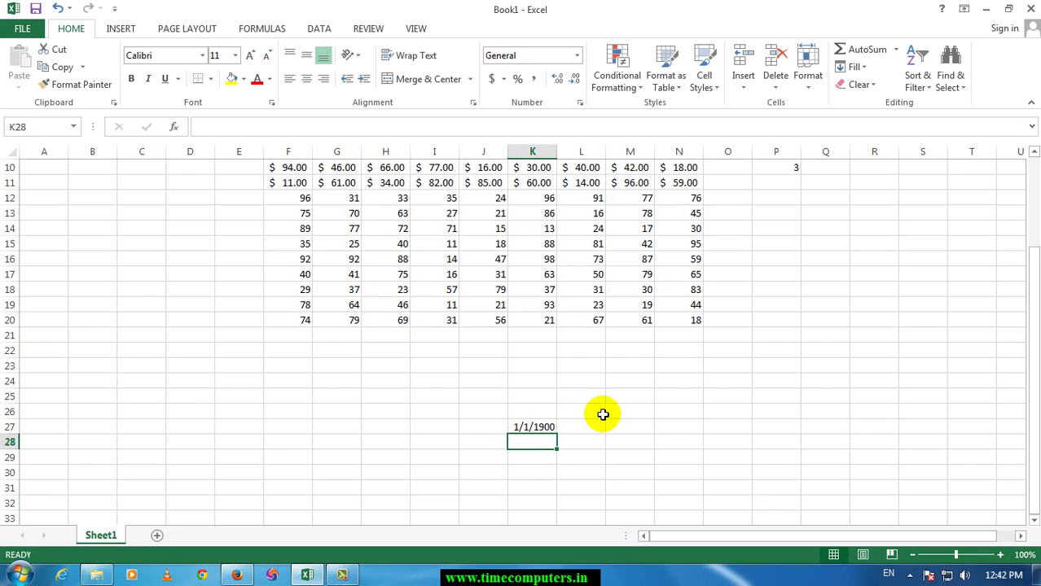
left_click(575, 424)
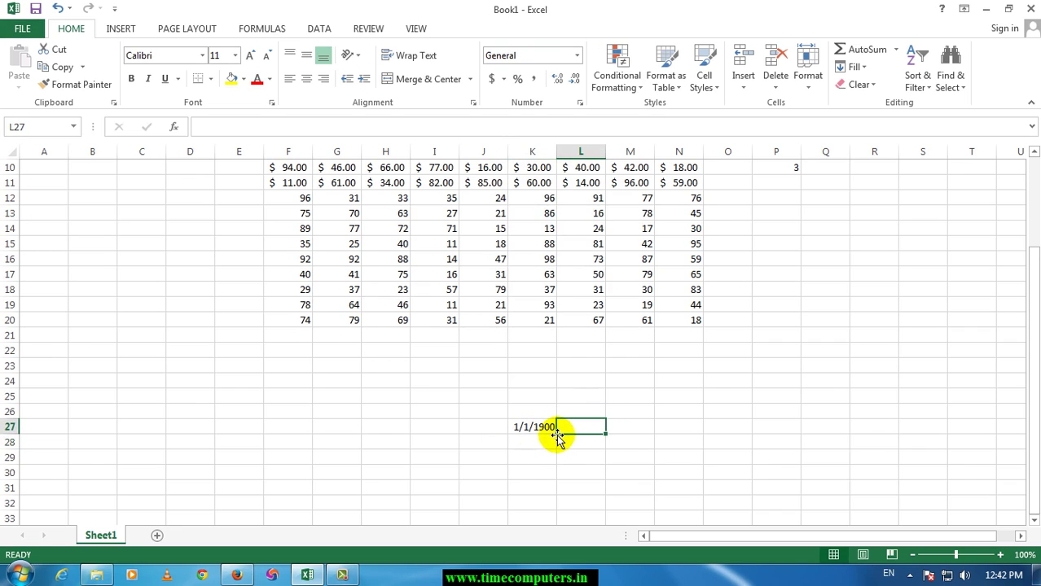
scroll(444, 350, "up", 2)
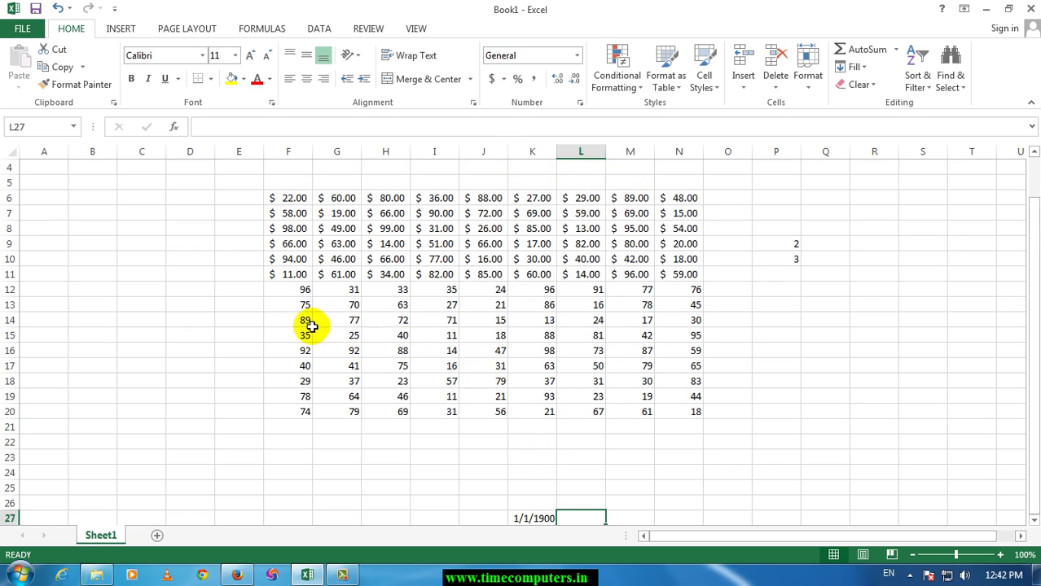
Format F12's 96 as a Short Date, showing 4/5/1900
left_click(303, 291)
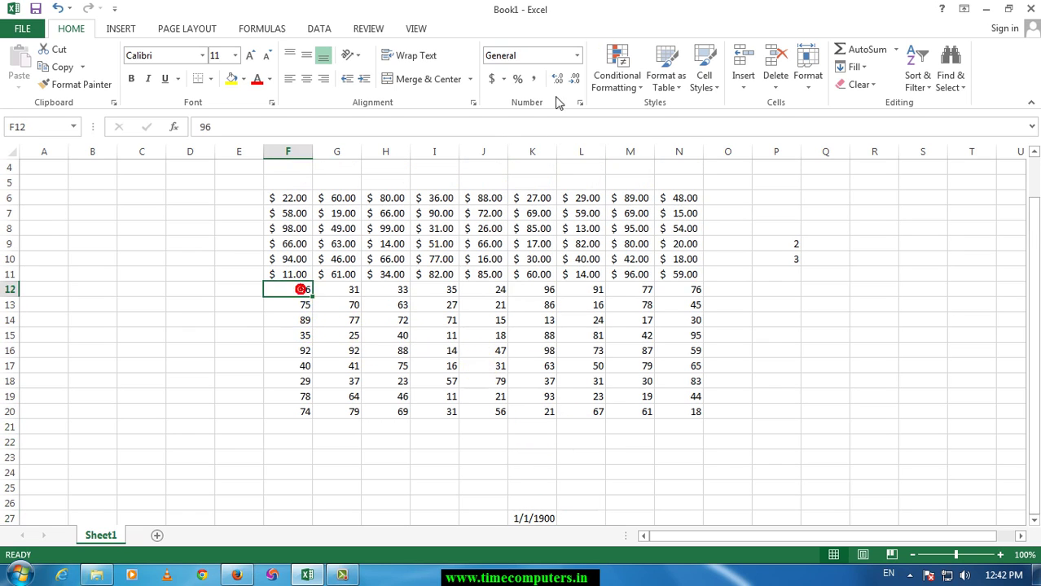
left_click(576, 54)
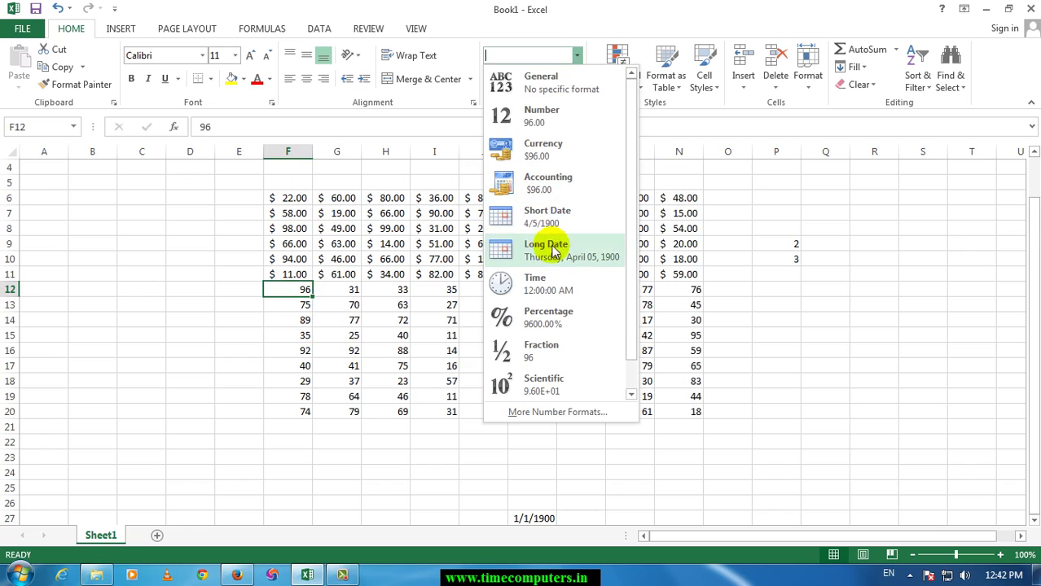
left_click(543, 219)
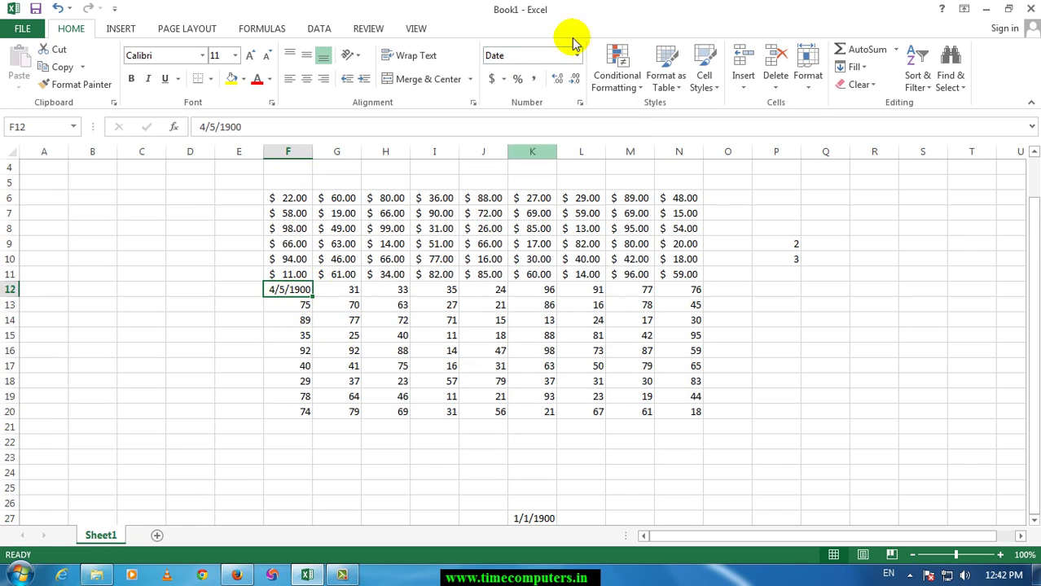
Enter 3000 in P13 and format it as a Short Date, showing 3/18/1908
left_click_drag(778, 304, 784, 319)
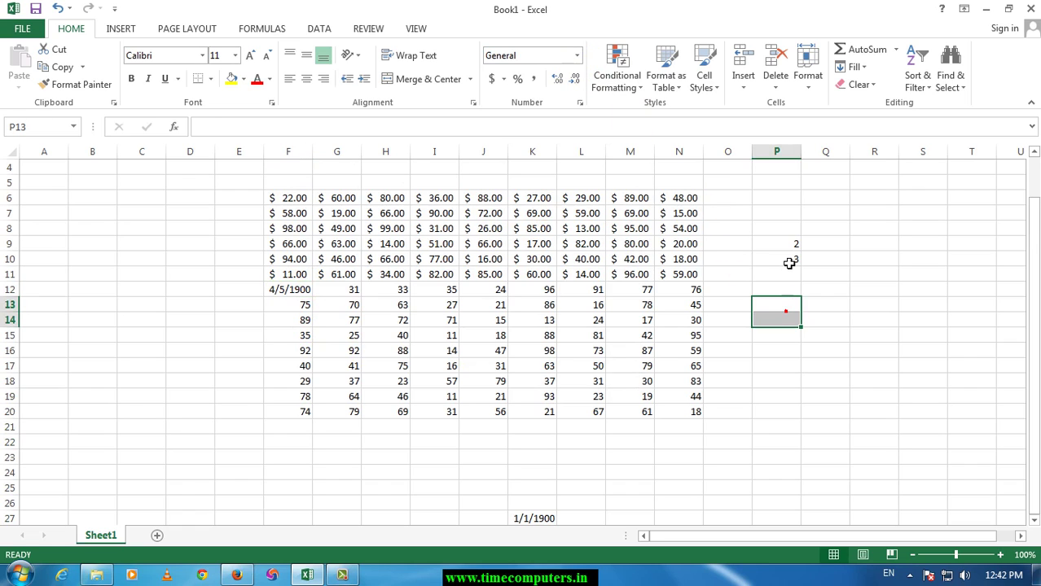
type("3000")
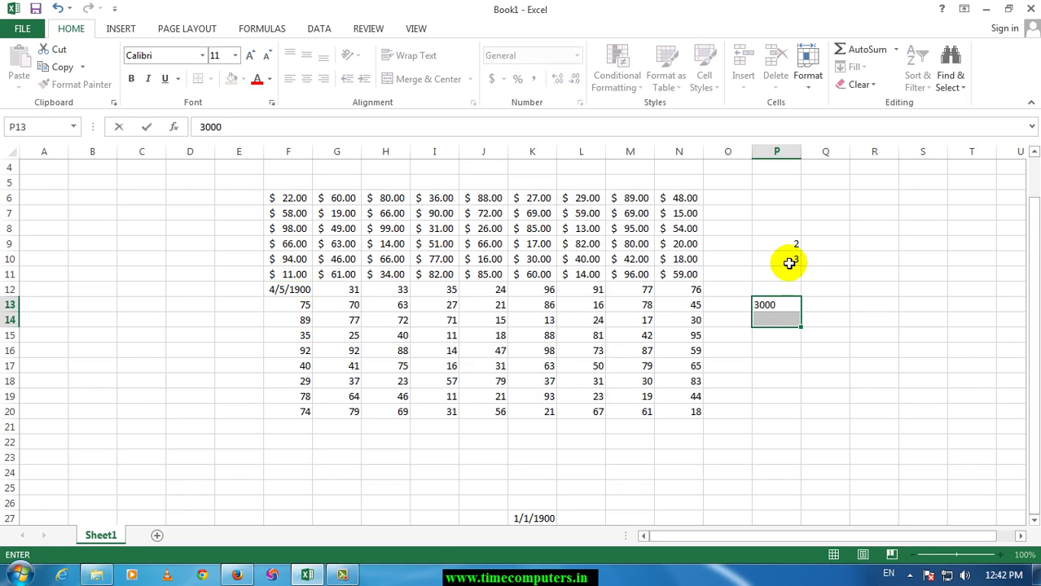
left_click(767, 304)
left_click(577, 55)
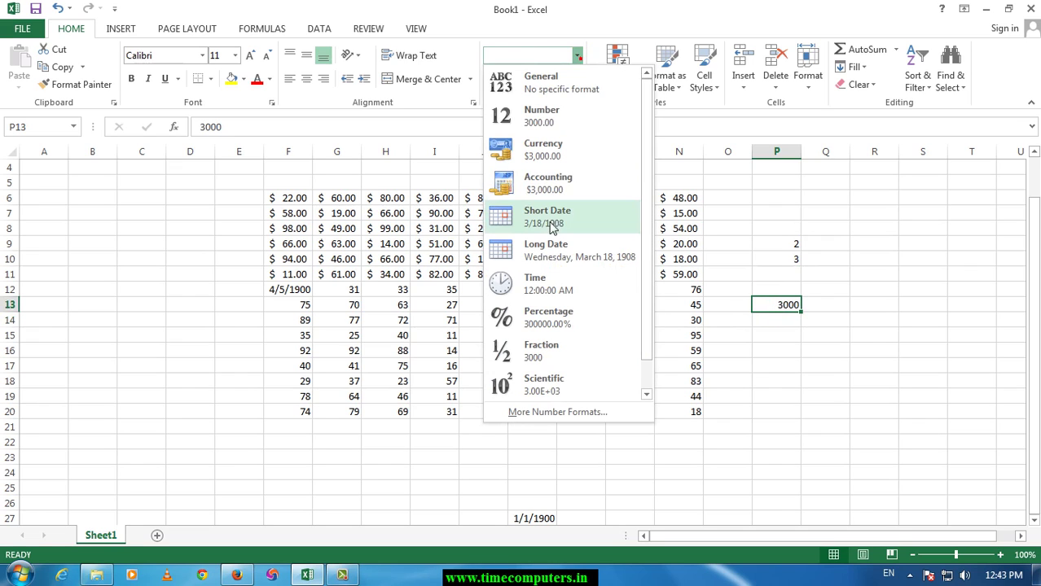
left_click(549, 222)
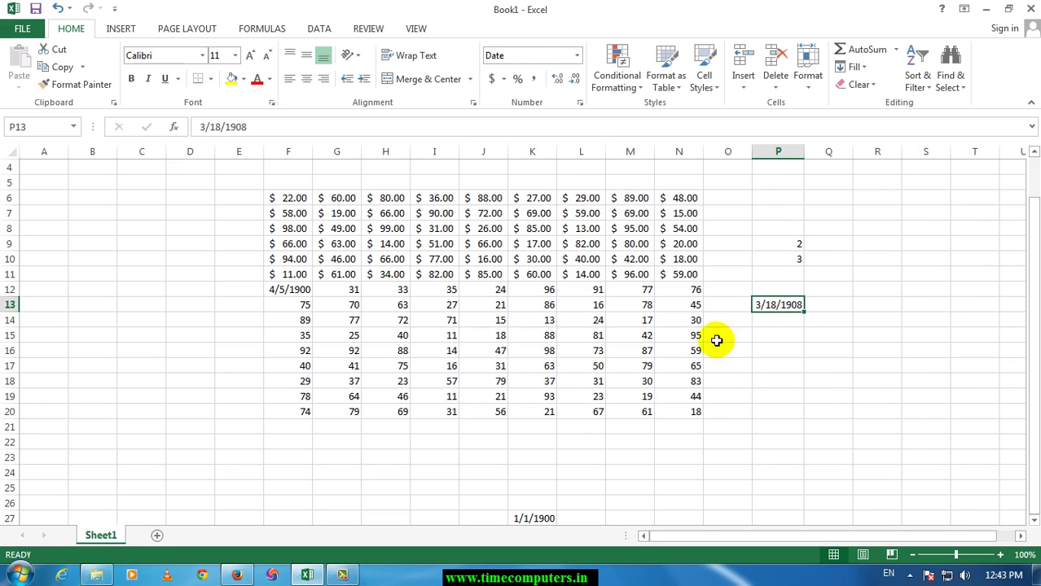
left_click(757, 339)
type("3")
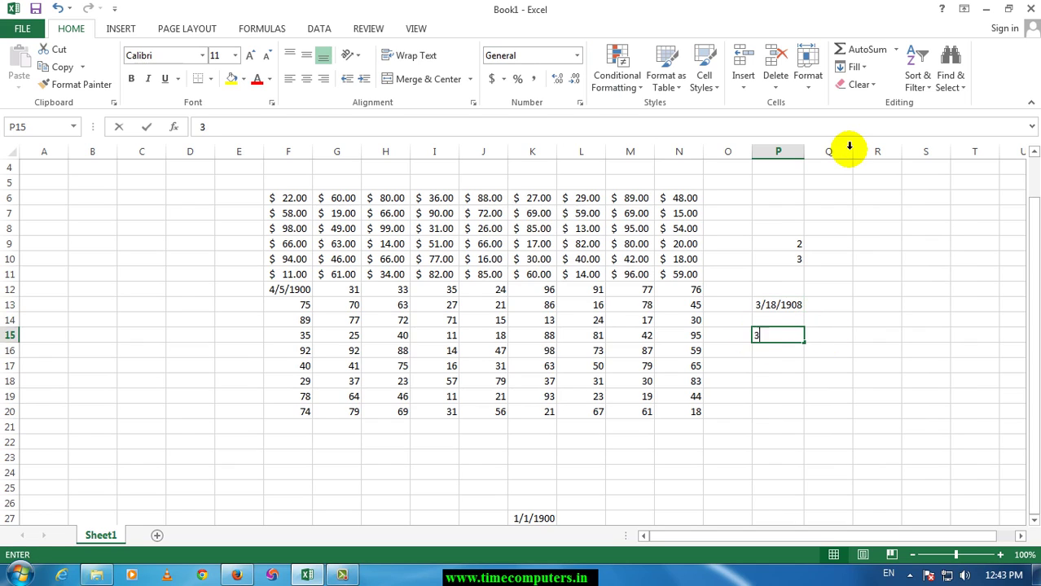
Enter 30000 in P15, apply Short Date, then Long Date showing Thursday, February 18, 1982
type("0000")
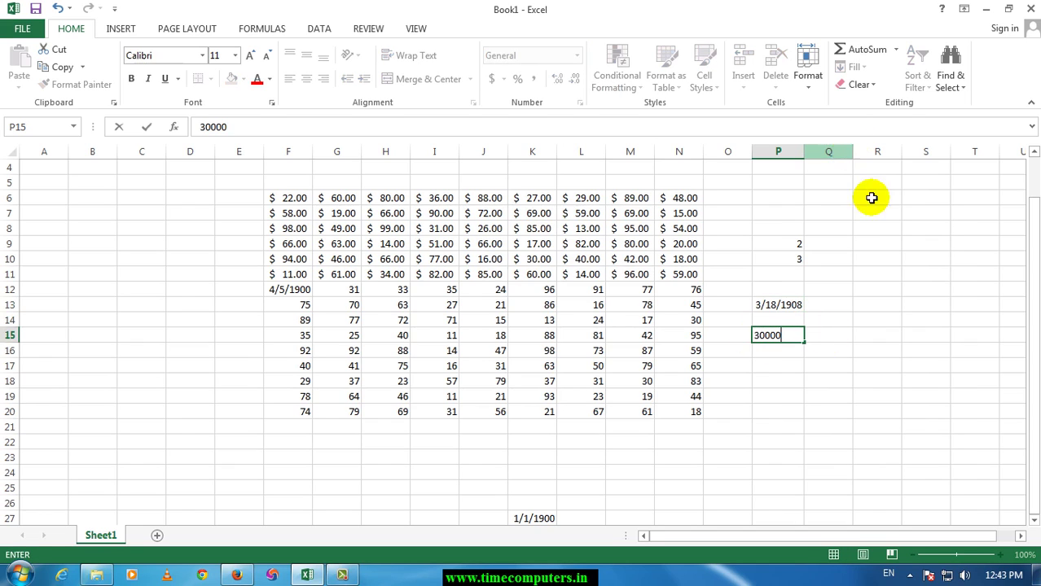
left_click(786, 355)
left_click(774, 340)
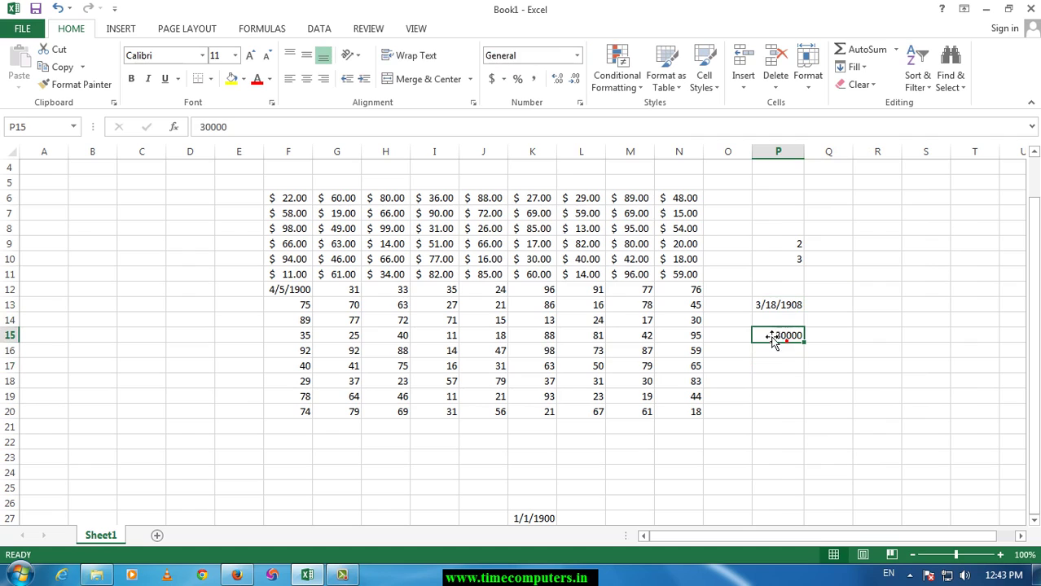
left_click(577, 57)
left_click(551, 222)
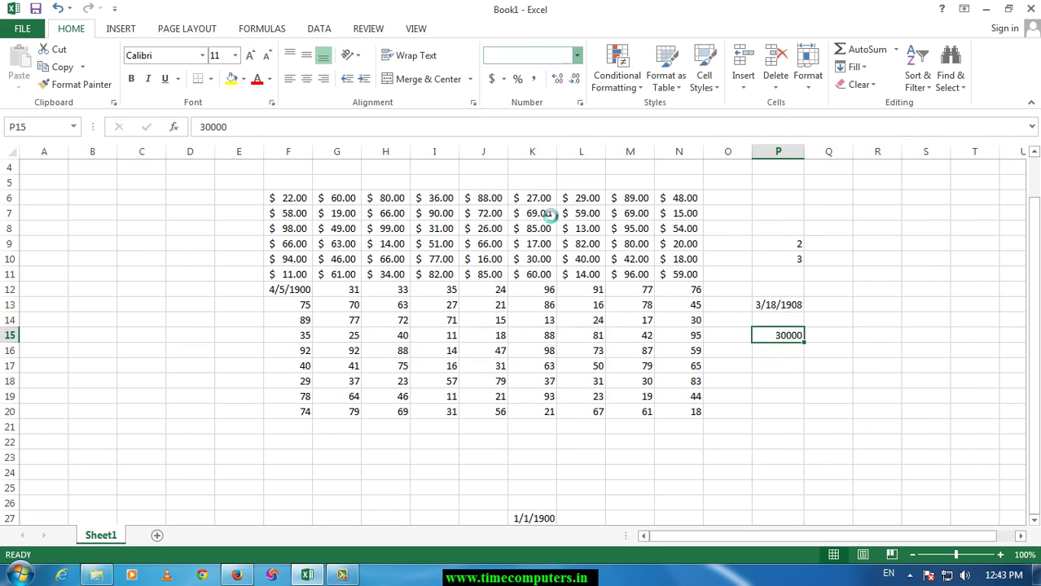
left_click(781, 367)
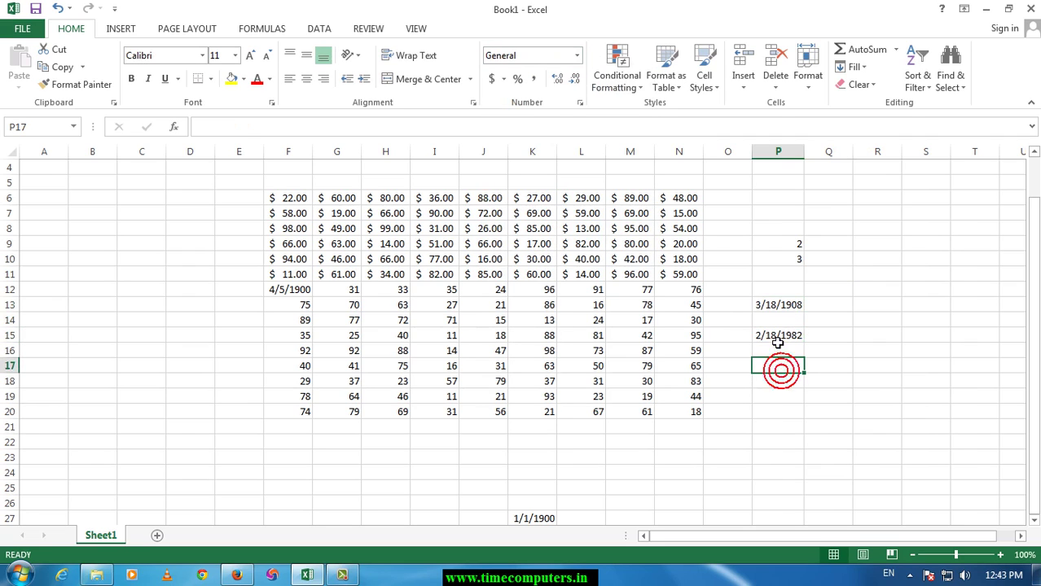
left_click(778, 341)
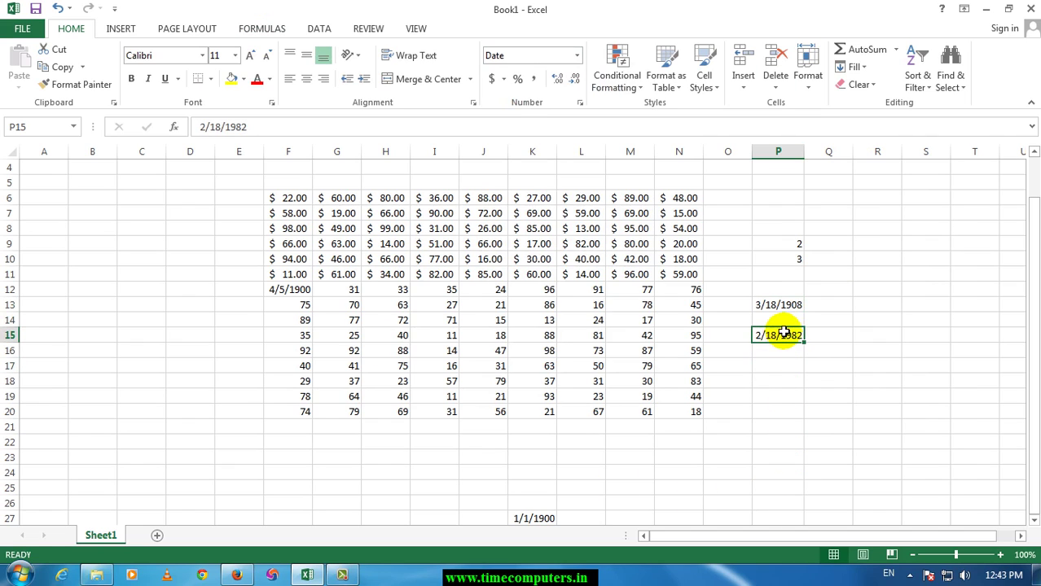
left_click(572, 57)
left_click(570, 258)
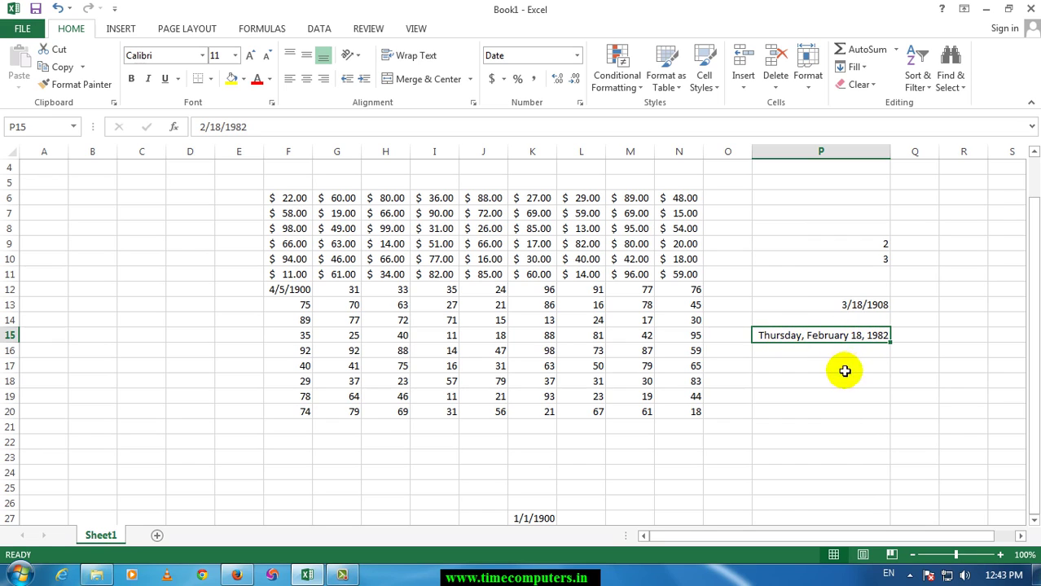
left_click(849, 307)
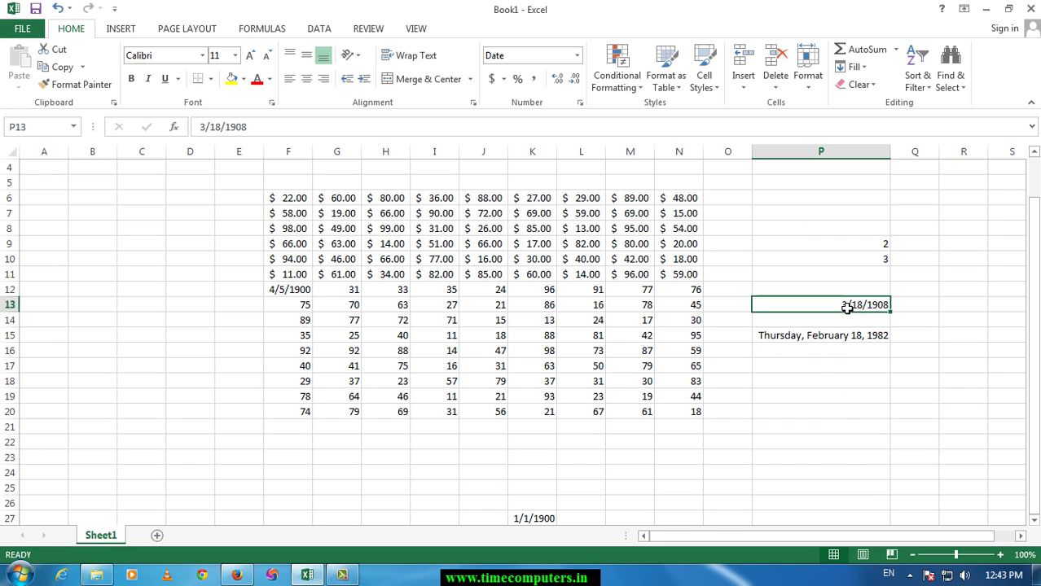
left_click(576, 54)
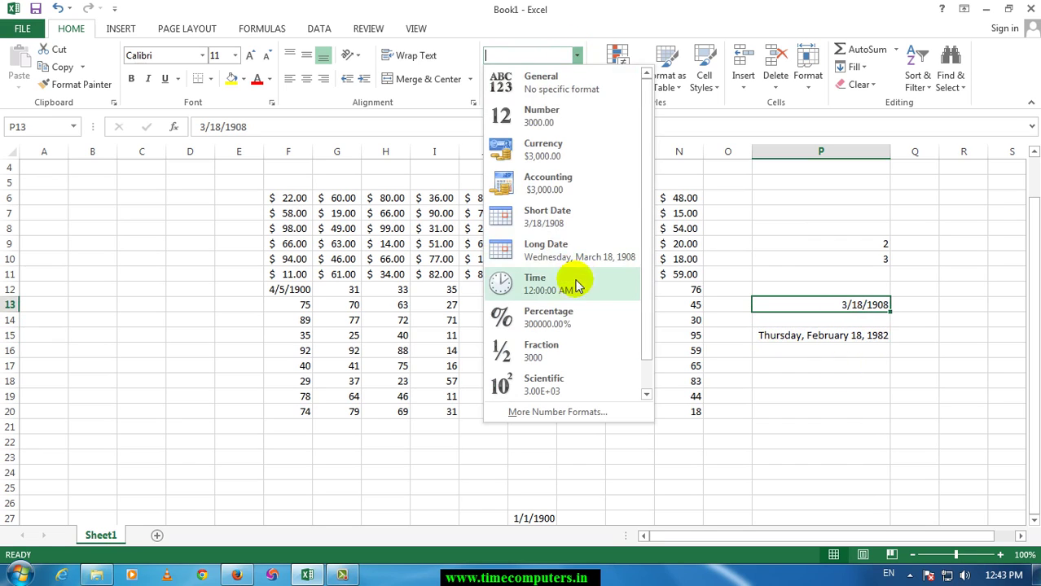
Format P13's 3000 as Time (12:00:00 AM), then as Percentage (300000.00%)
left_click(576, 285)
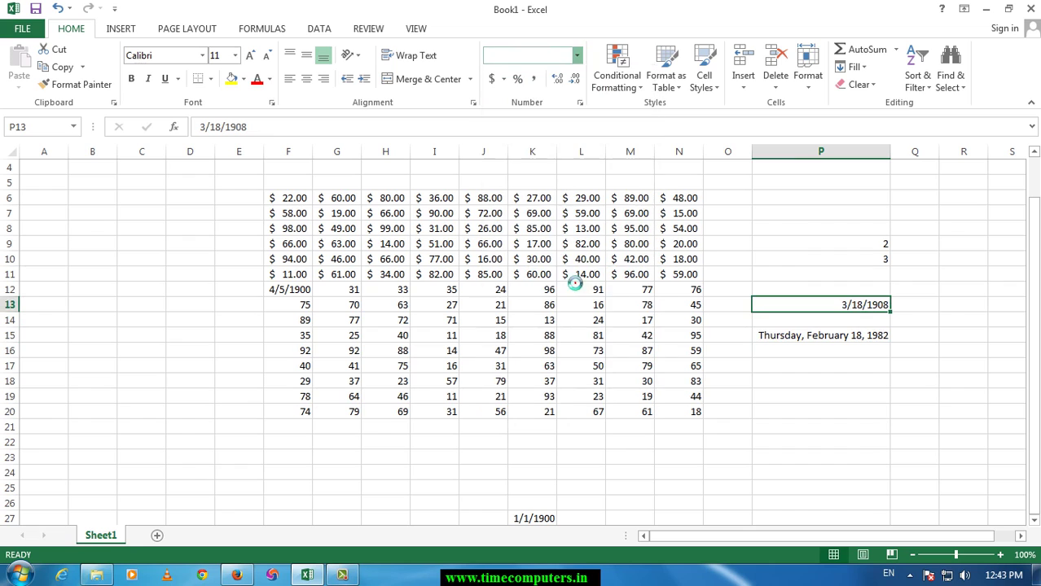
left_click(576, 54)
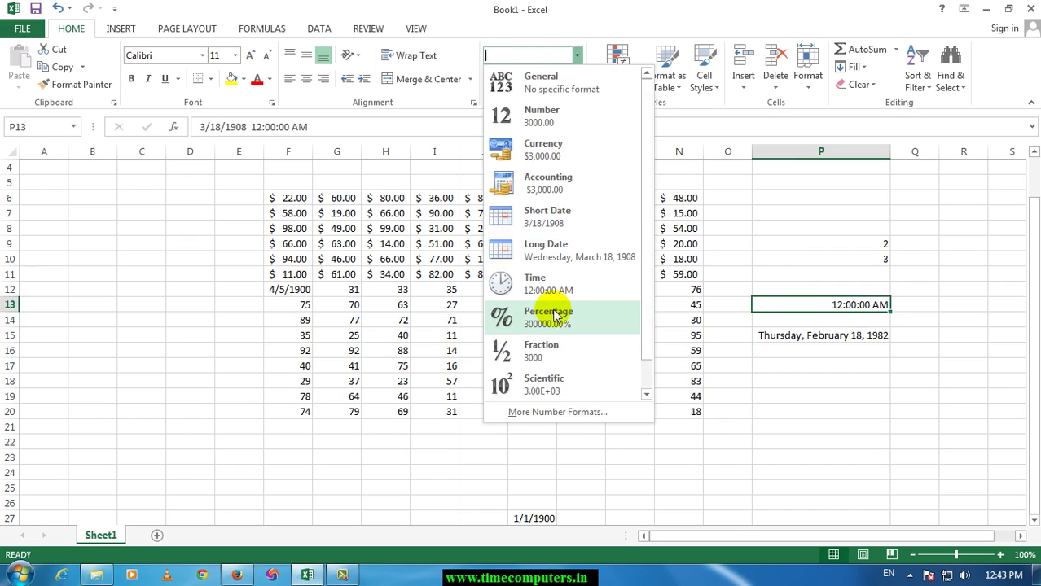
left_click(552, 317)
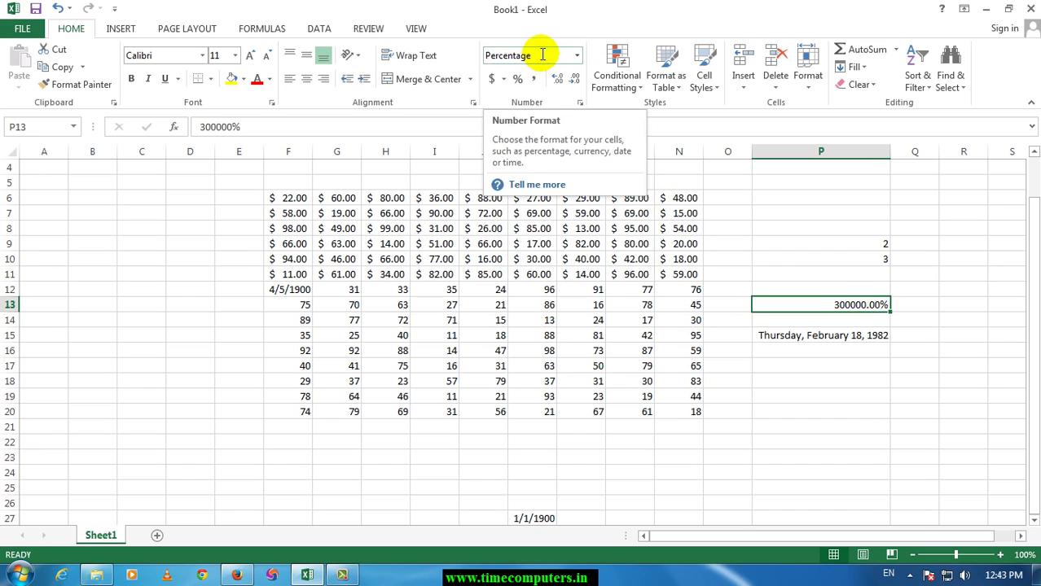
left_click(633, 348)
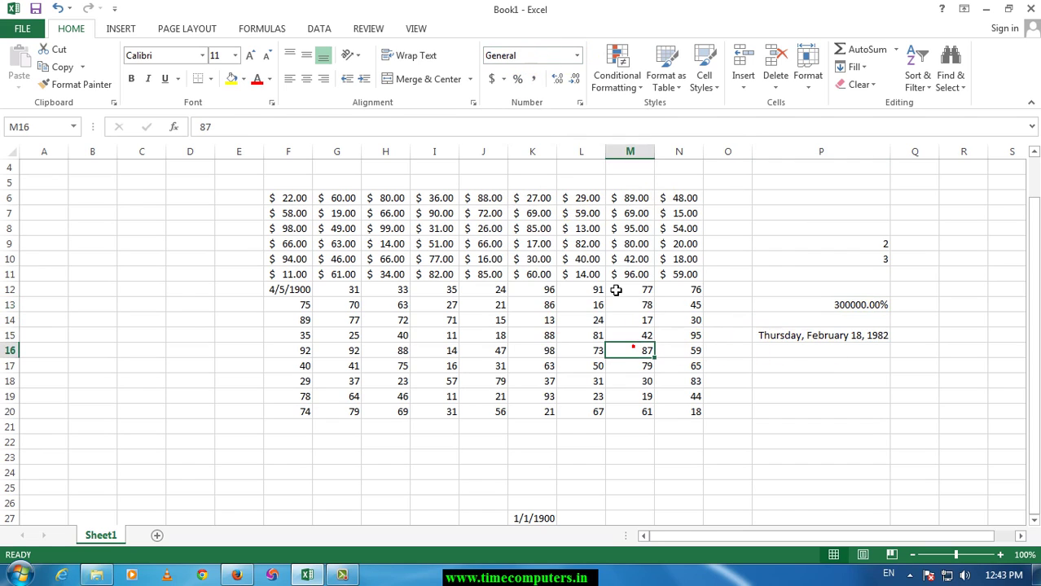
Show M16's 87 as 8700.00% and apply Fraction format to K17 and L17
left_click(578, 56)
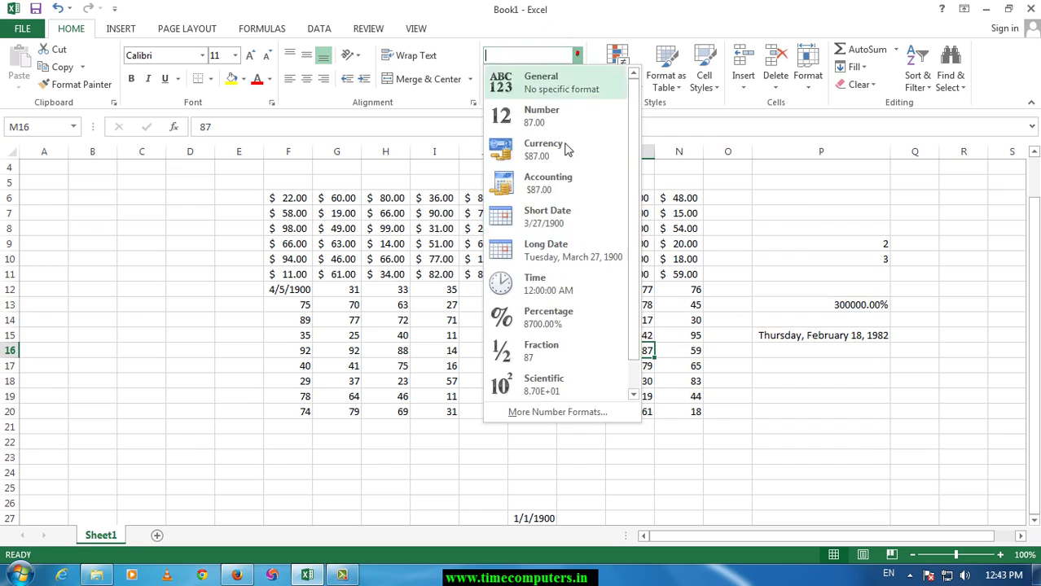
left_click(548, 322)
left_click_drag(563, 367, 551, 367)
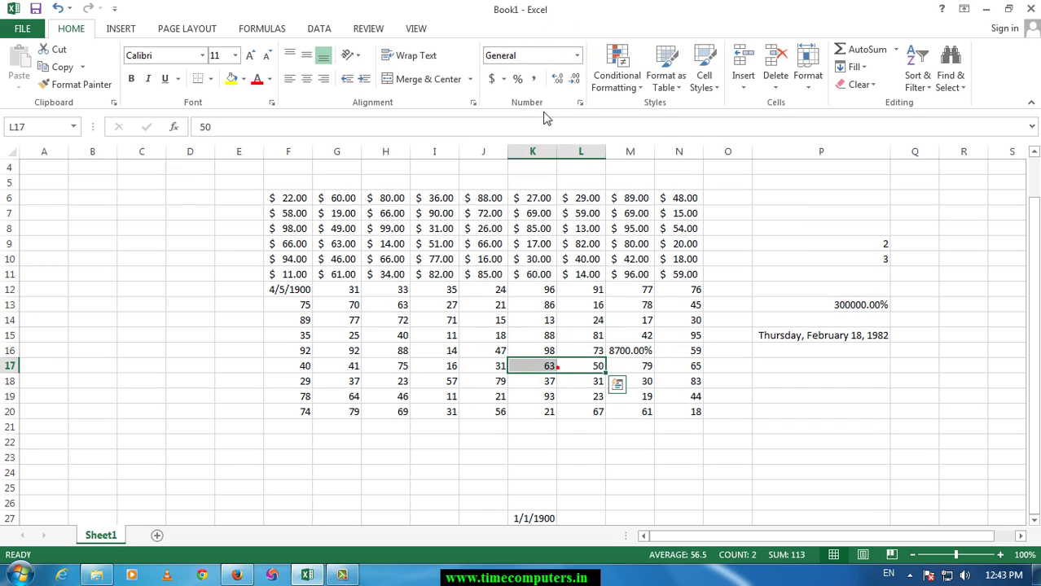
left_click(580, 57)
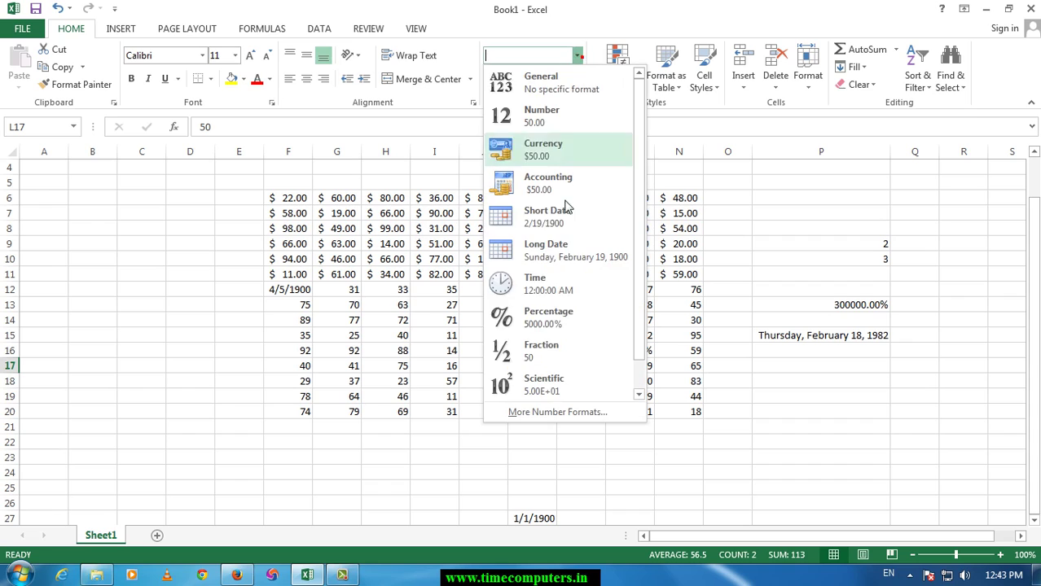
left_click(558, 349)
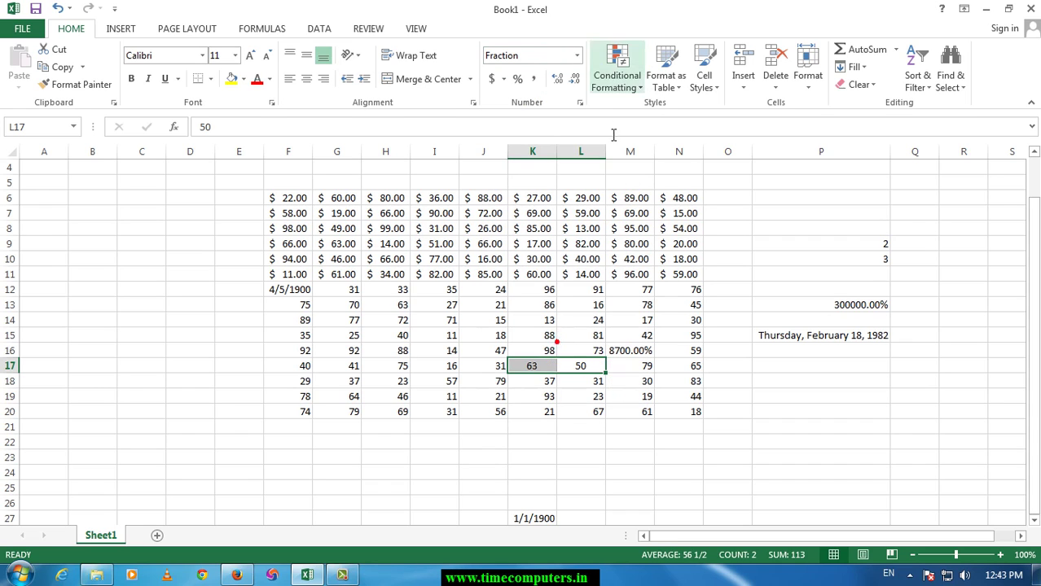
left_click(220, 431)
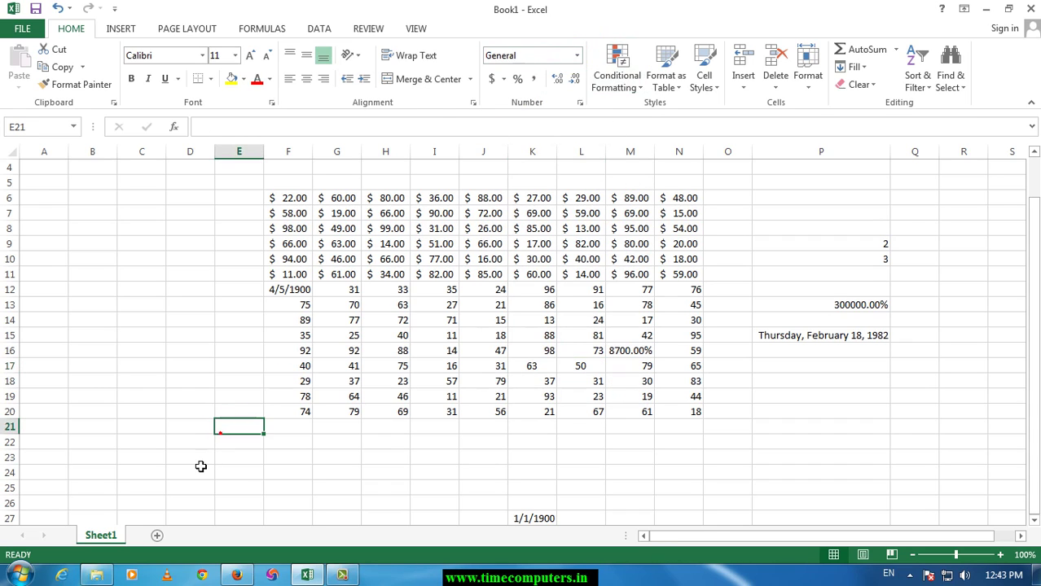
left_click(202, 468)
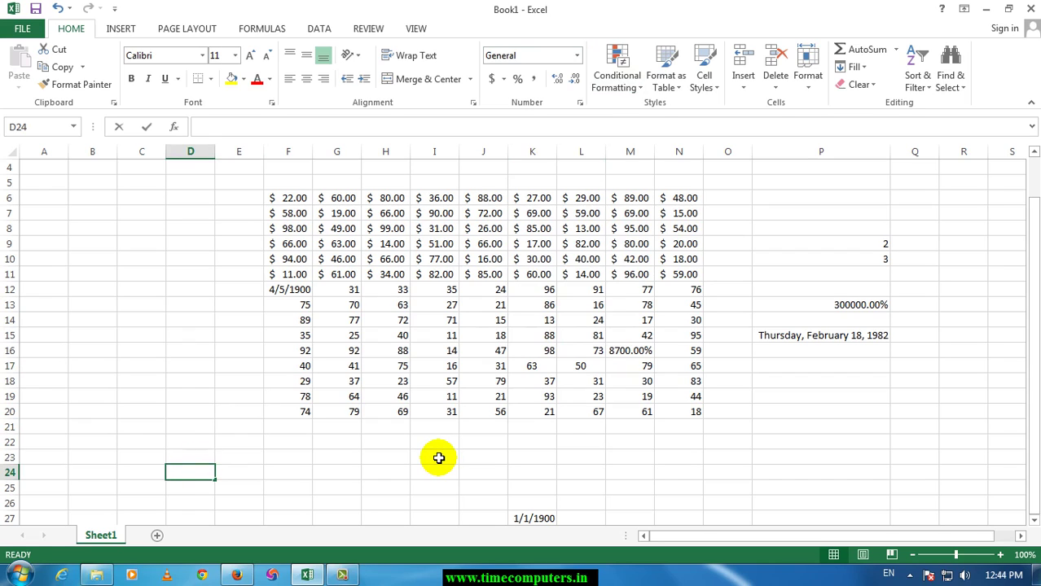
type("3.")
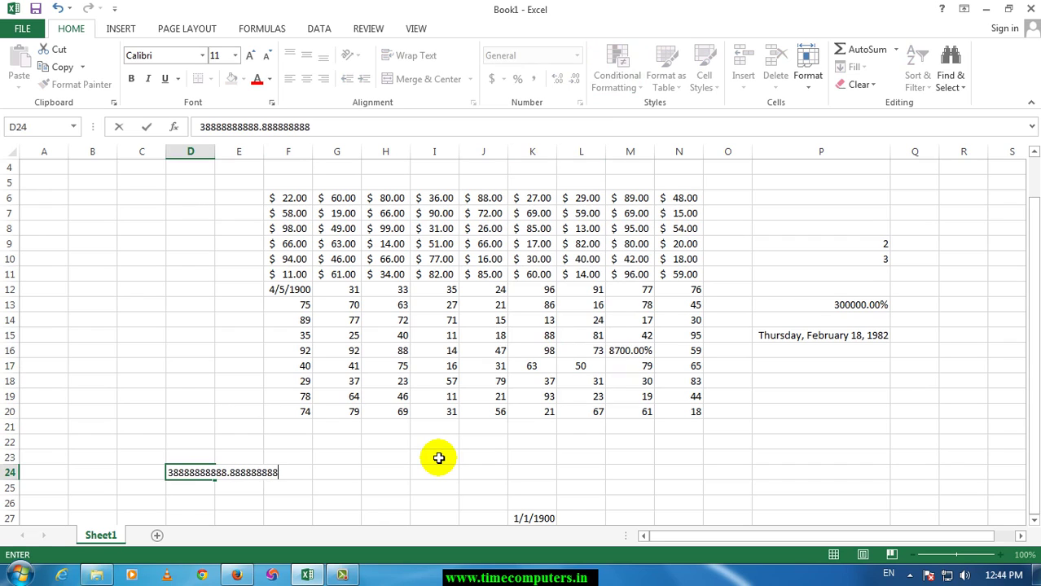
key("Return")
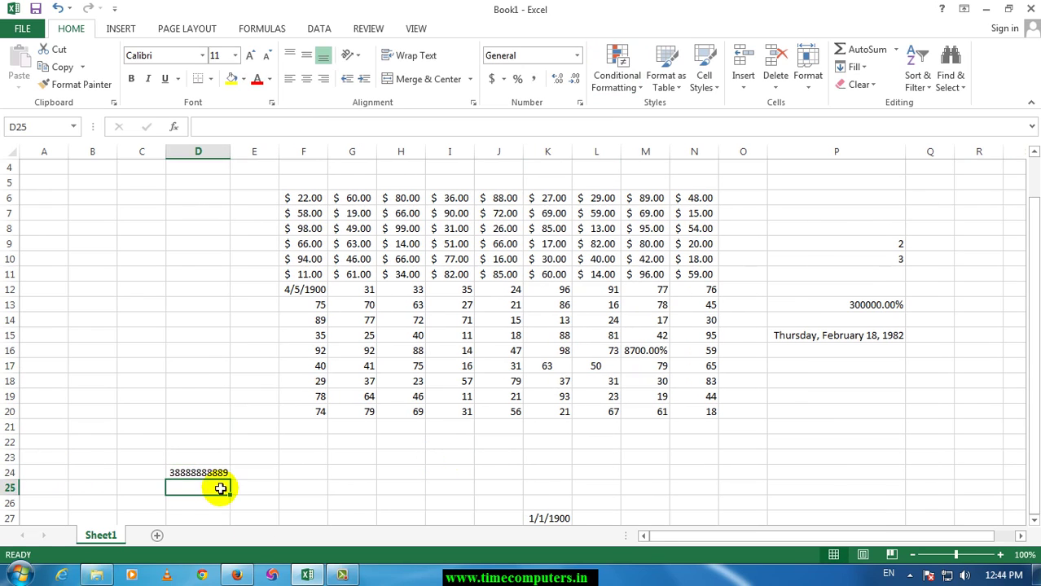
left_click(209, 472)
double_click(209, 472)
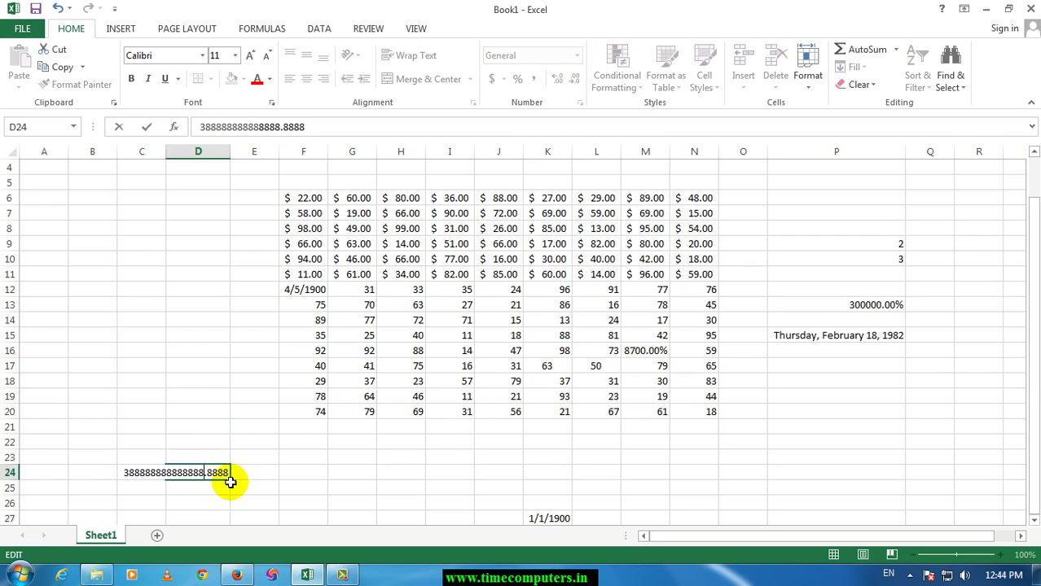
key("Return")
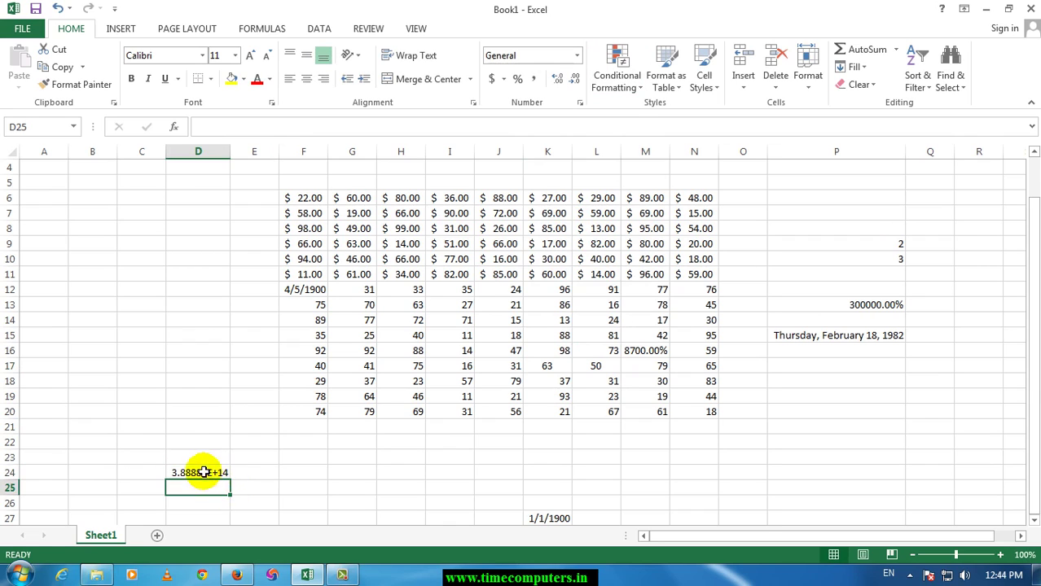
left_click(204, 472)
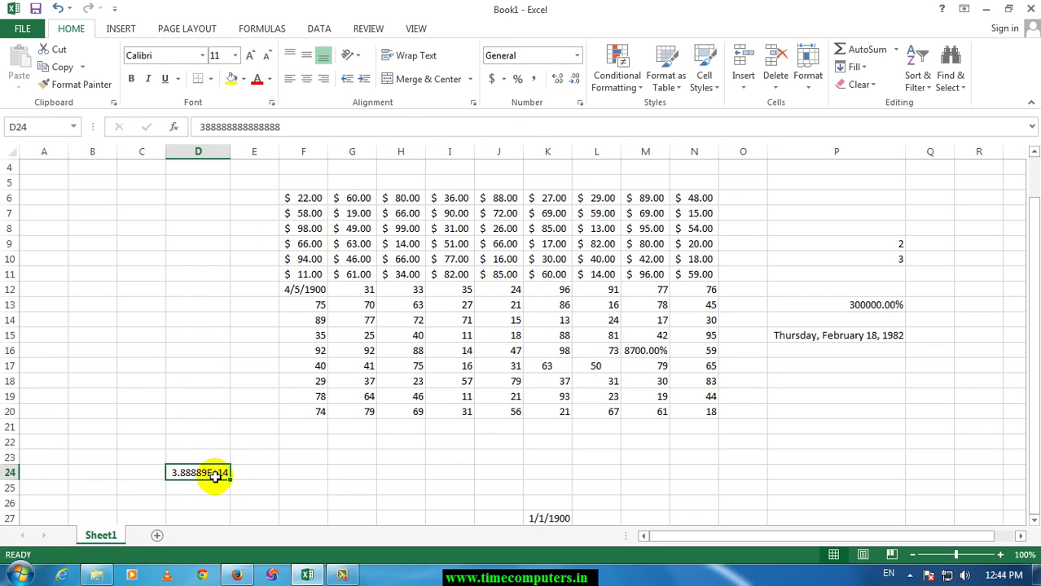
Apply Number format to D24 (388888888888888.00), then return it to General
left_click(576, 57)
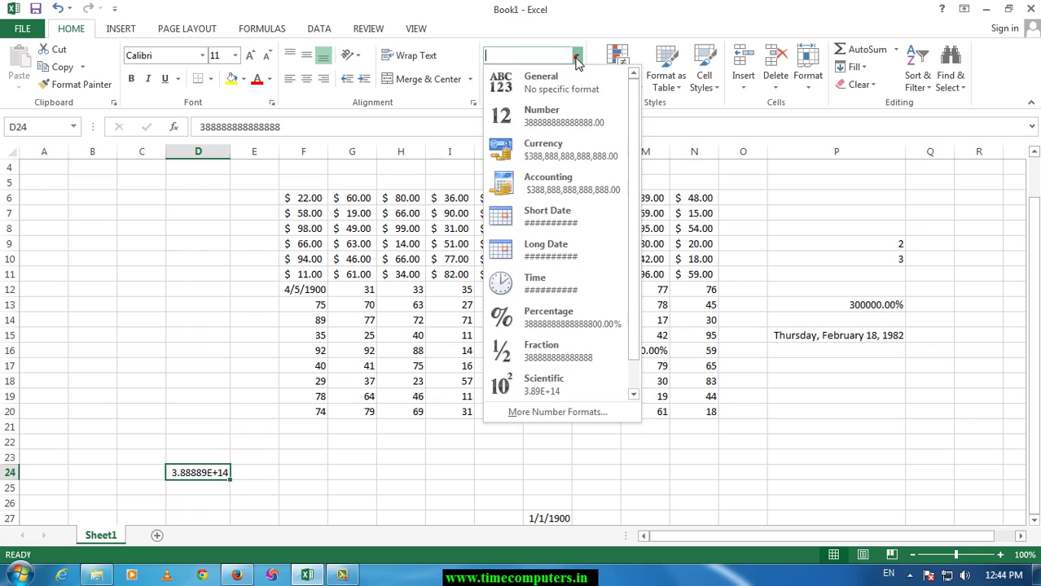
left_click(576, 81)
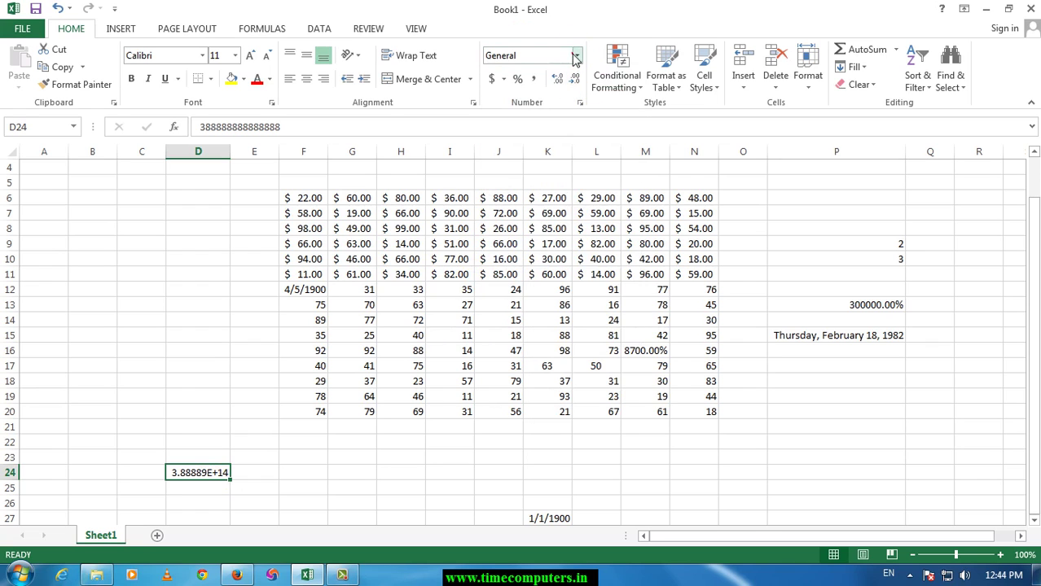
left_click(576, 57)
left_click(576, 57)
left_click(576, 57)
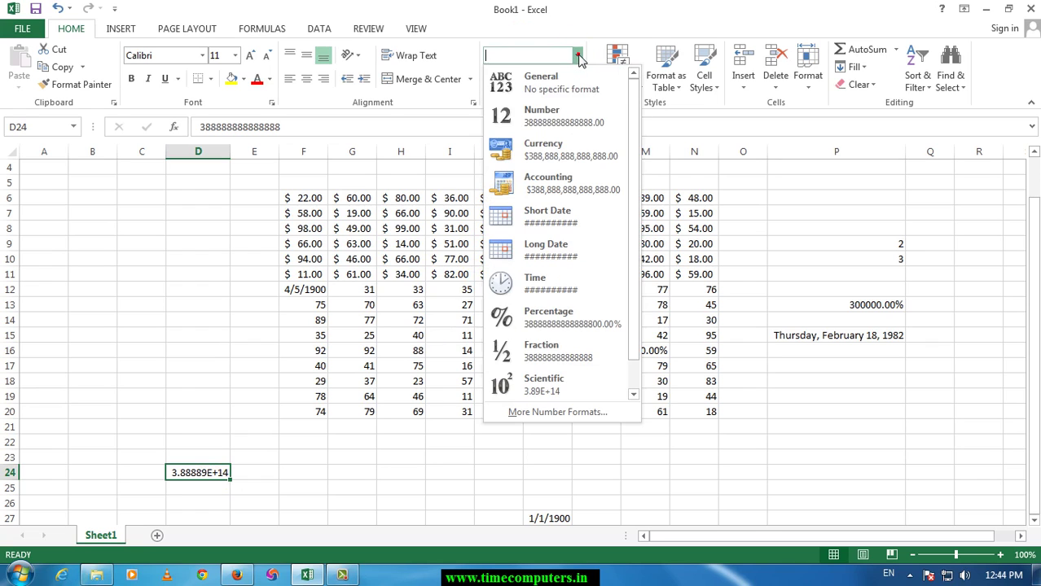
left_click(572, 112)
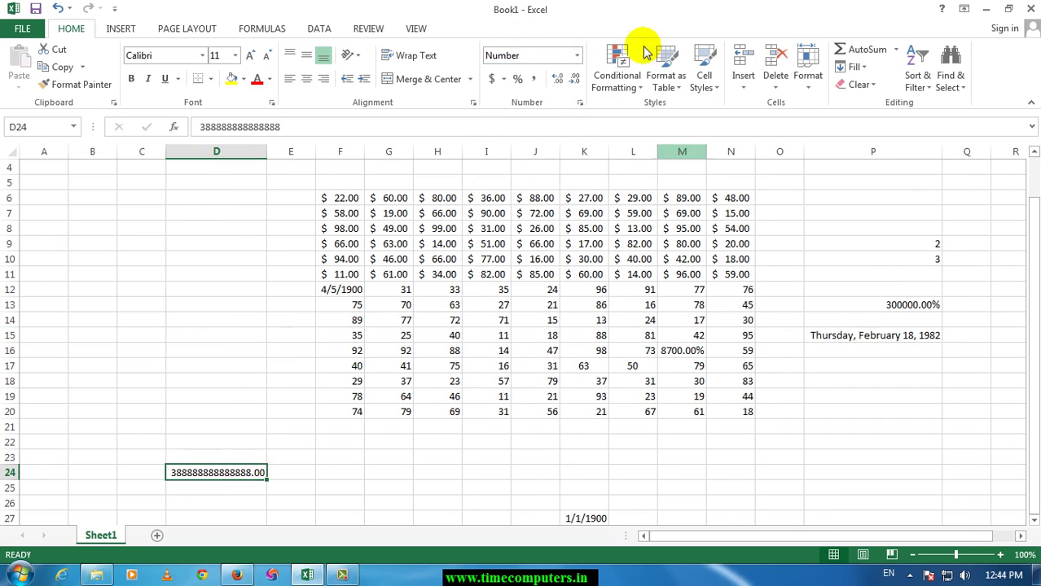
left_click(576, 55)
left_click(556, 80)
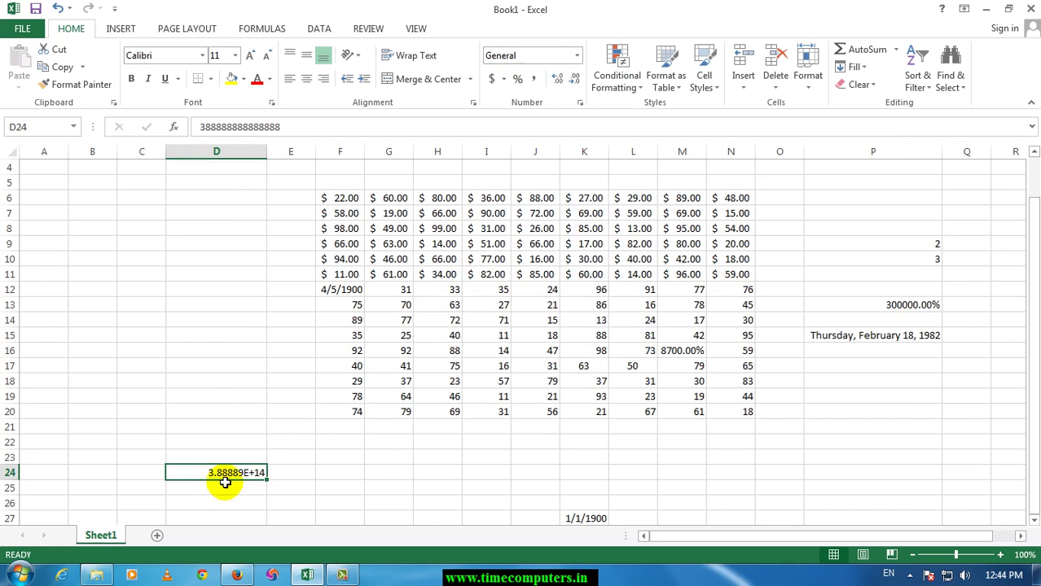
Format D24 as Text so 3.88889E+14 sits left-aligned
left_click(577, 55)
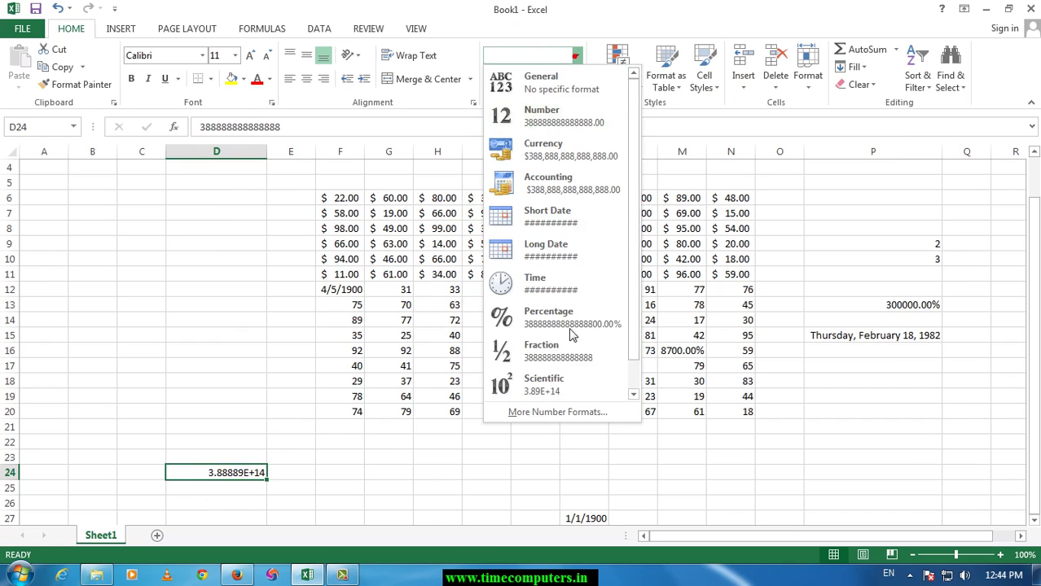
scroll(570, 335, "down", 1)
left_click(556, 400)
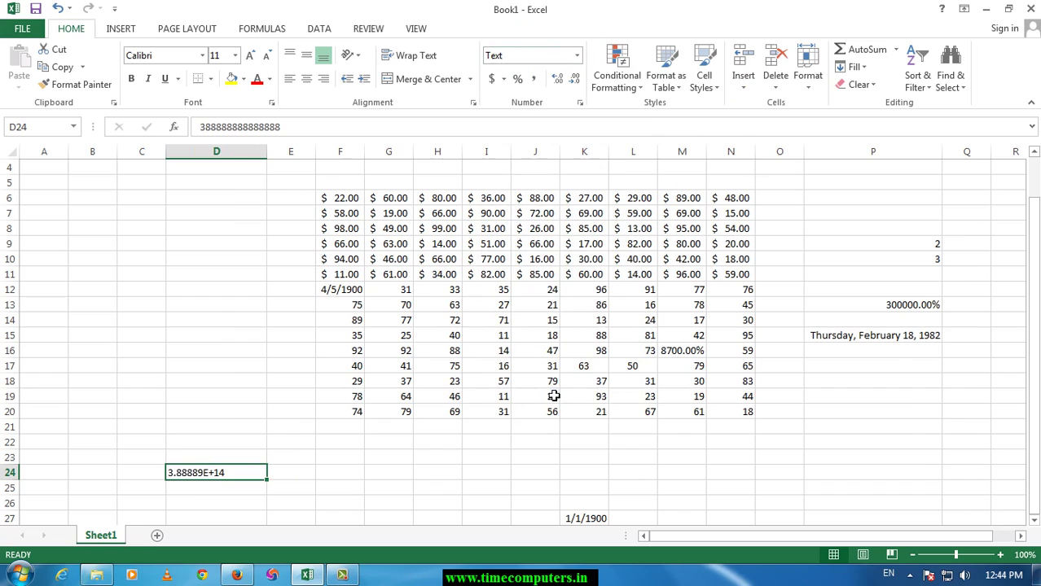
left_click(448, 426)
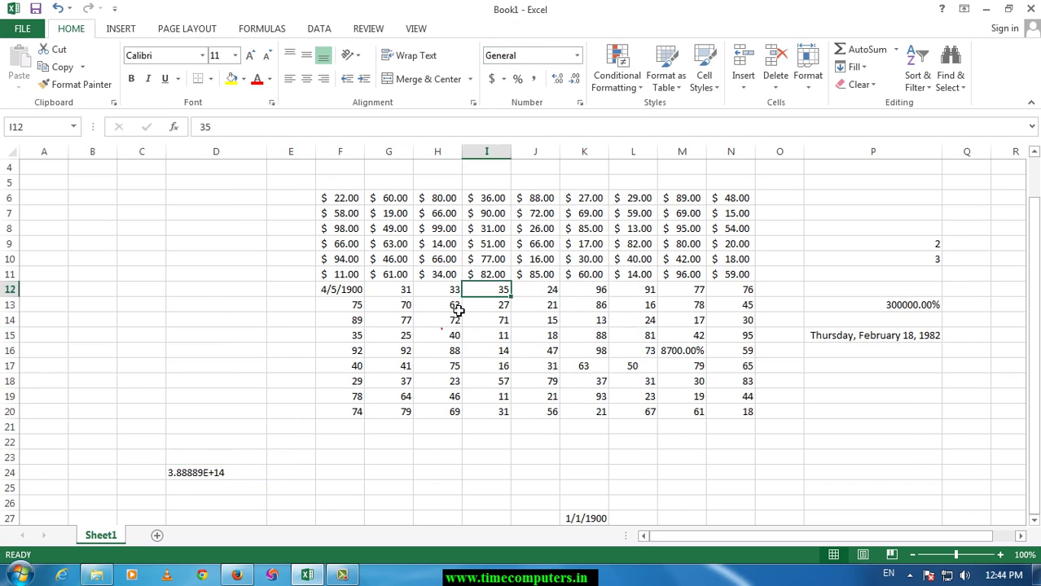
left_click_drag(441, 329, 444, 320)
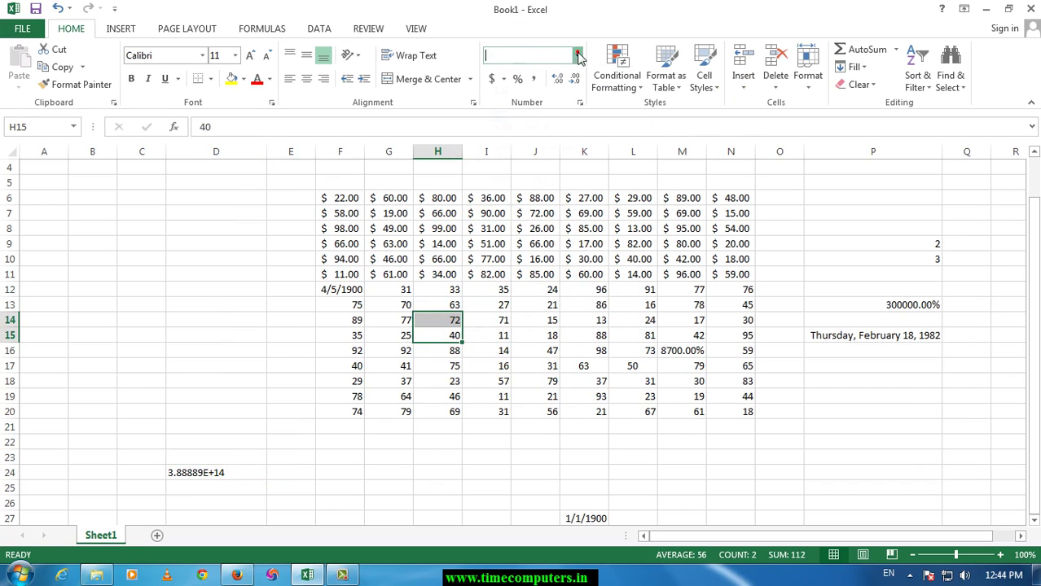
left_click(577, 55)
scroll(553, 324, "down", 1)
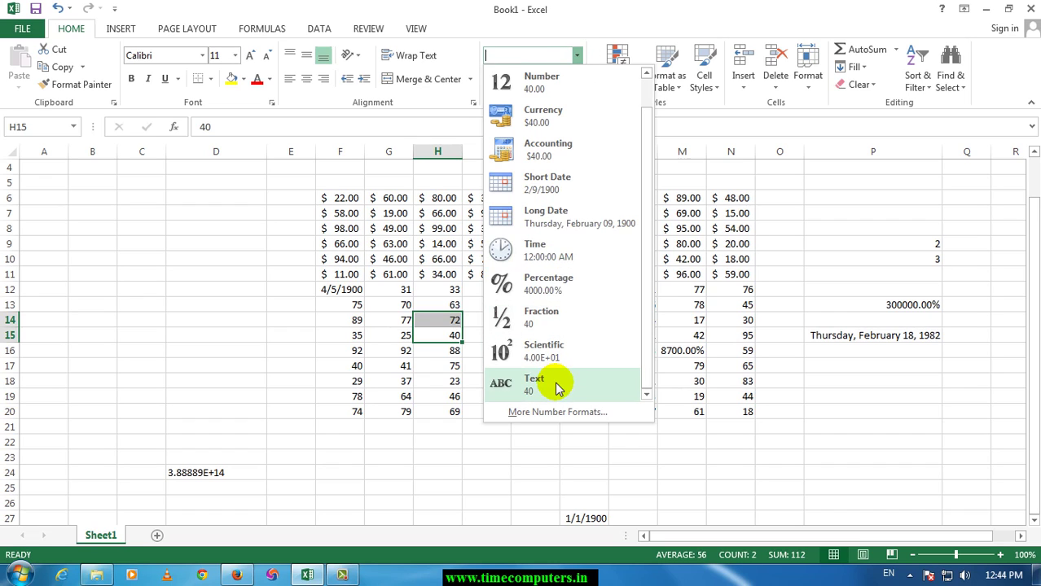
left_click(440, 359)
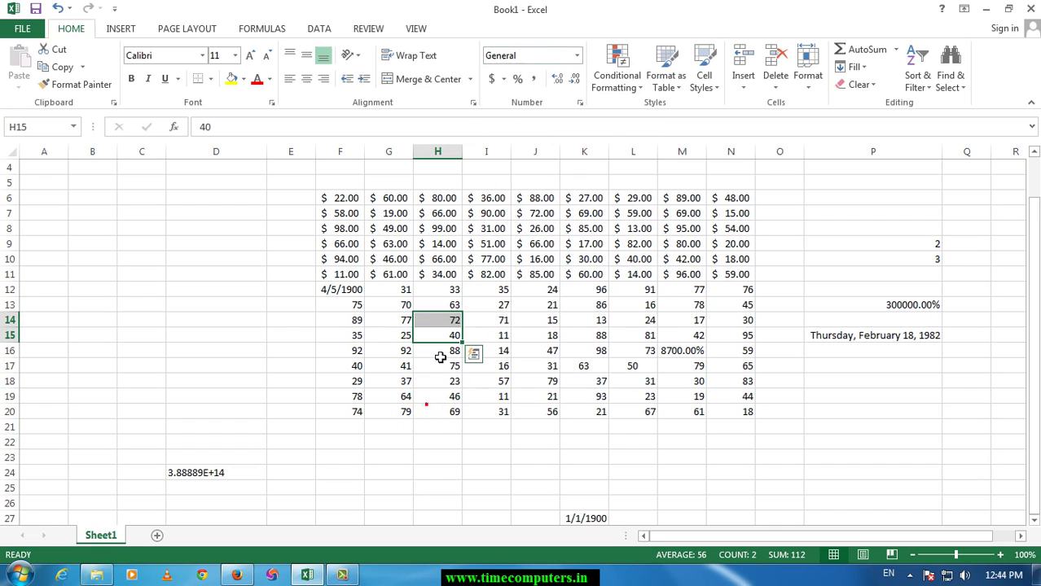
left_click(450, 331)
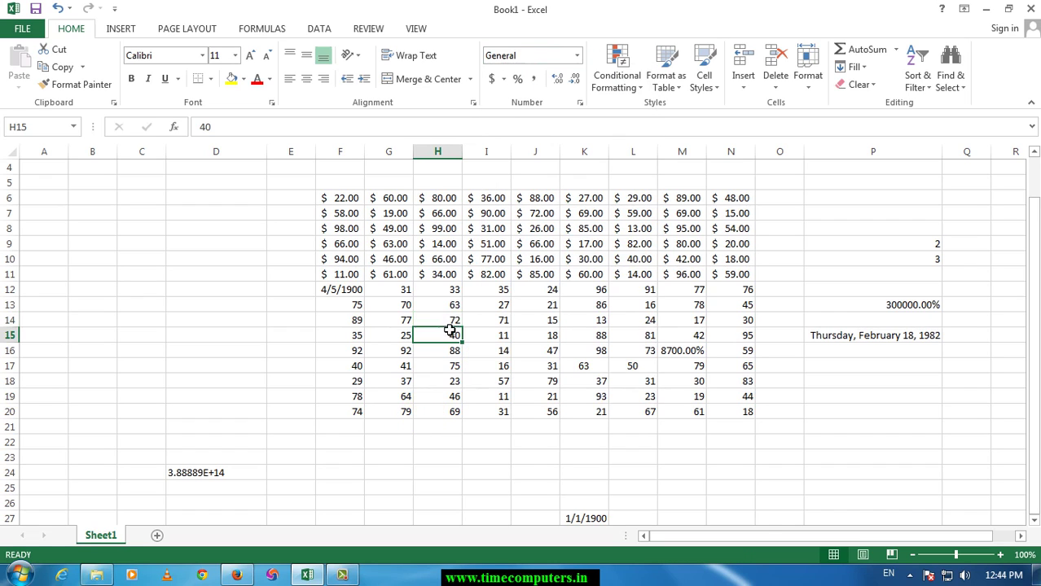
left_click(479, 396)
left_click(399, 295)
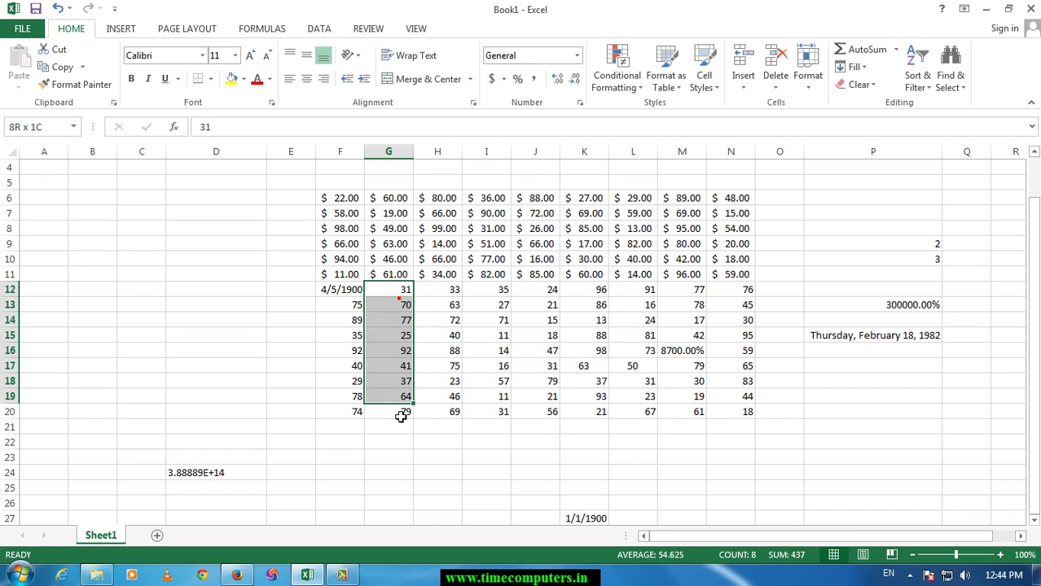
Apply the ¥ Chinese (PRC) accounting format to G12:G20, showing ¥ 31.00 through ¥ 79.00
left_click_drag(395, 391, 402, 416)
left_click(503, 79)
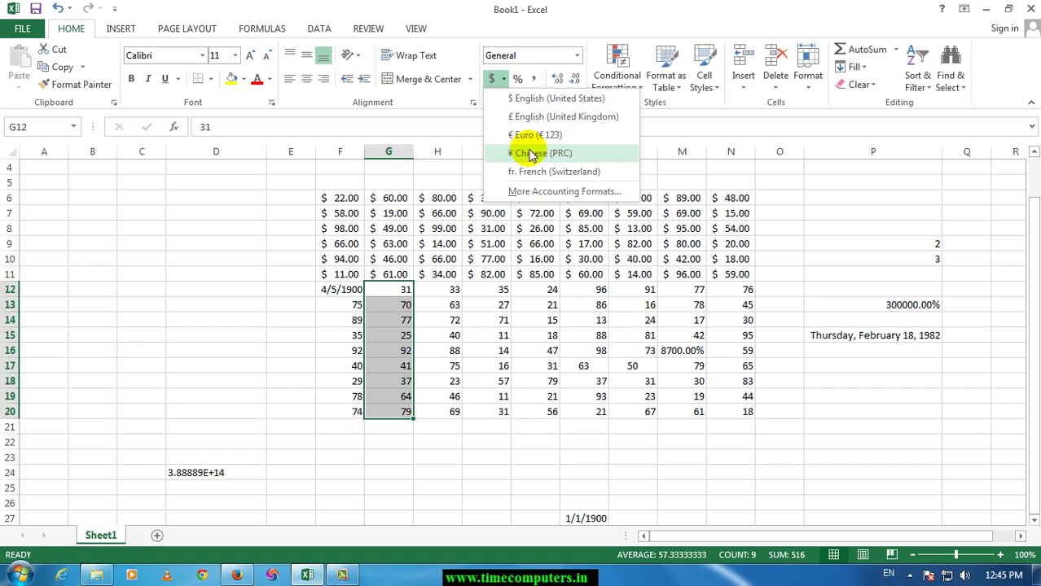
left_click(534, 154)
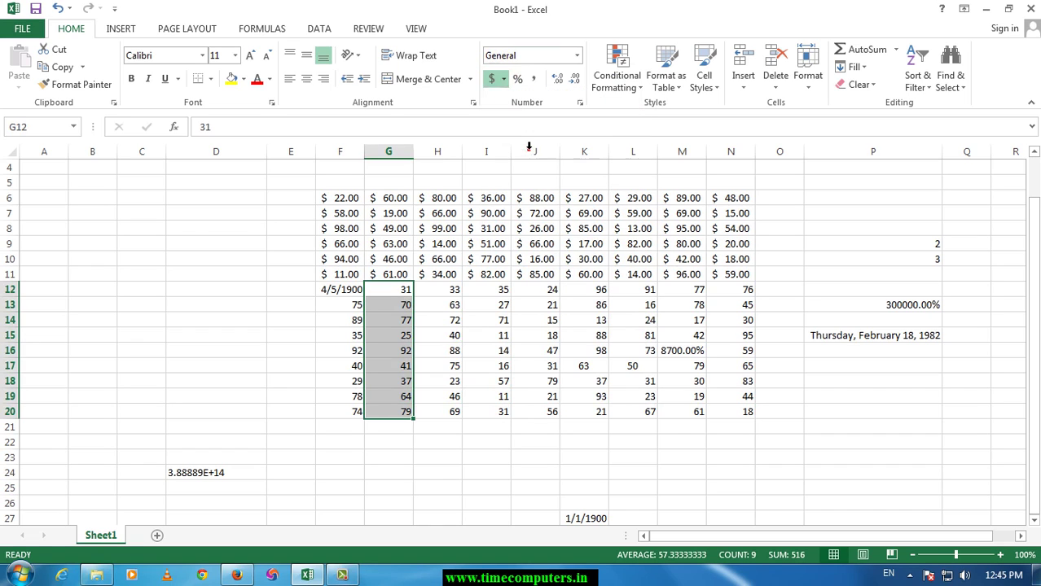
left_click(505, 79)
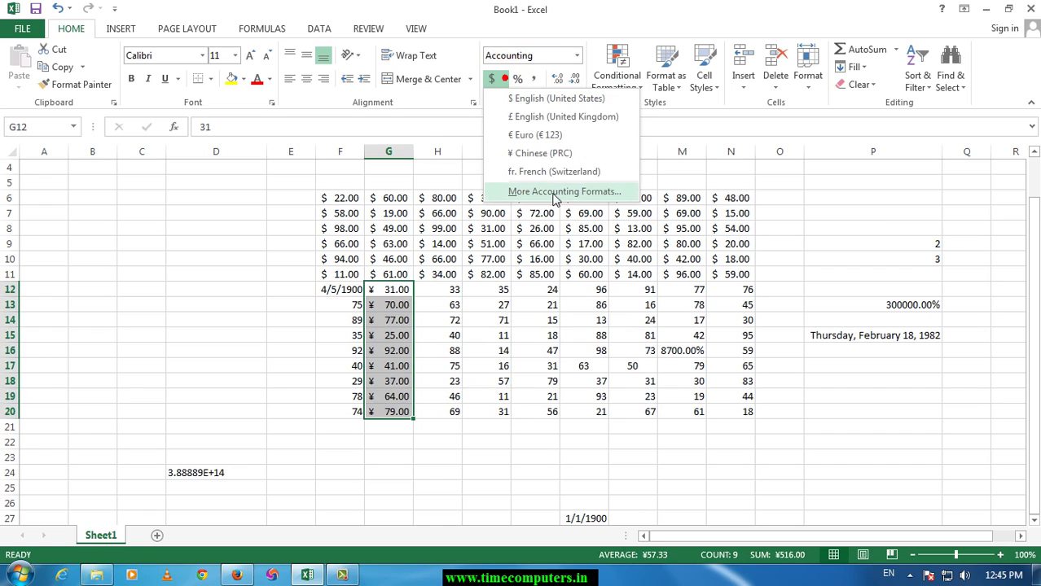
Switch G12:G20 to the ₹ English (India) accounting symbol via More Accounting Formats
left_click(554, 191)
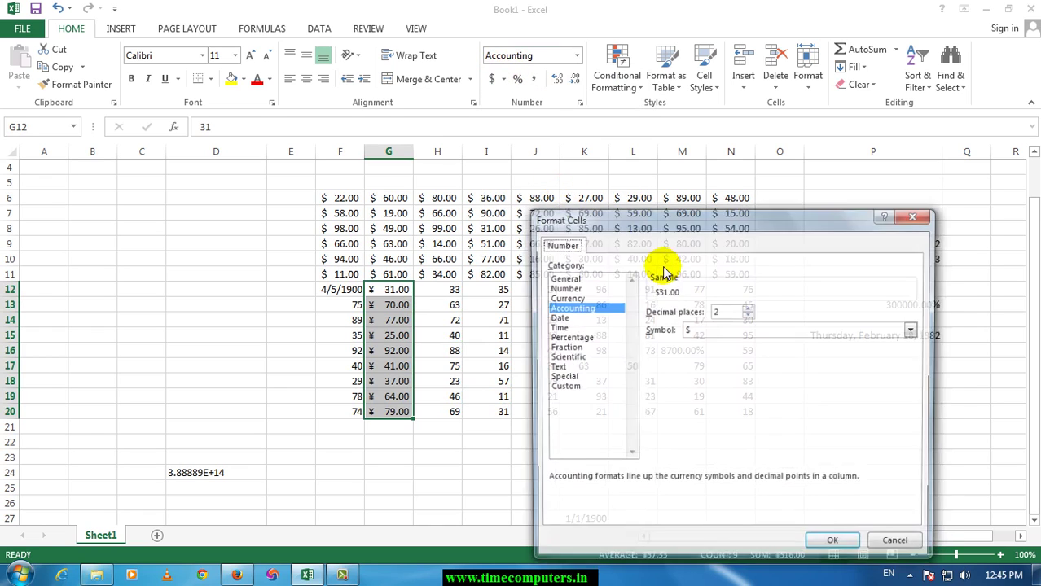
left_click(733, 329)
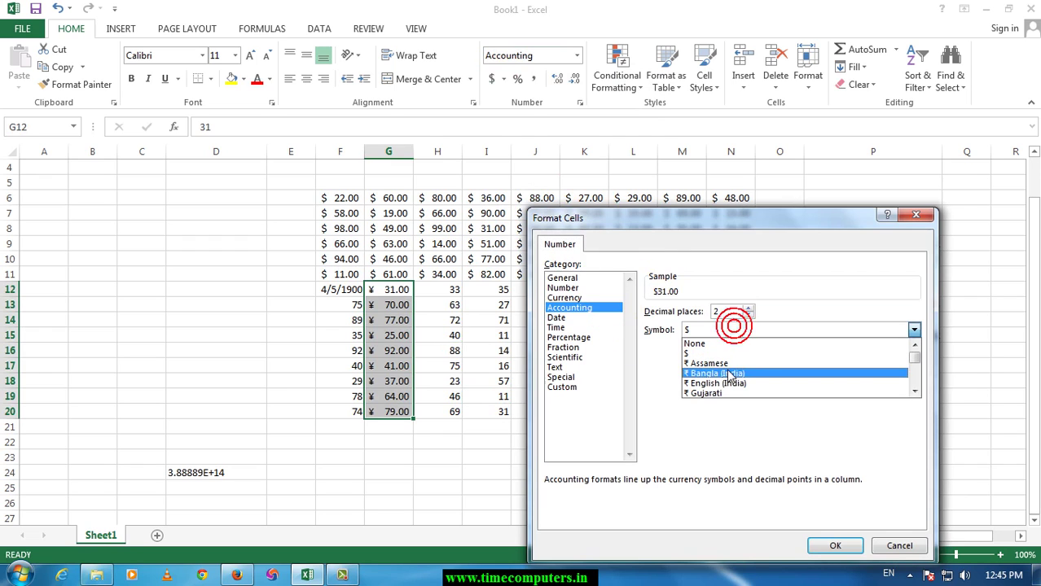
left_click(722, 383)
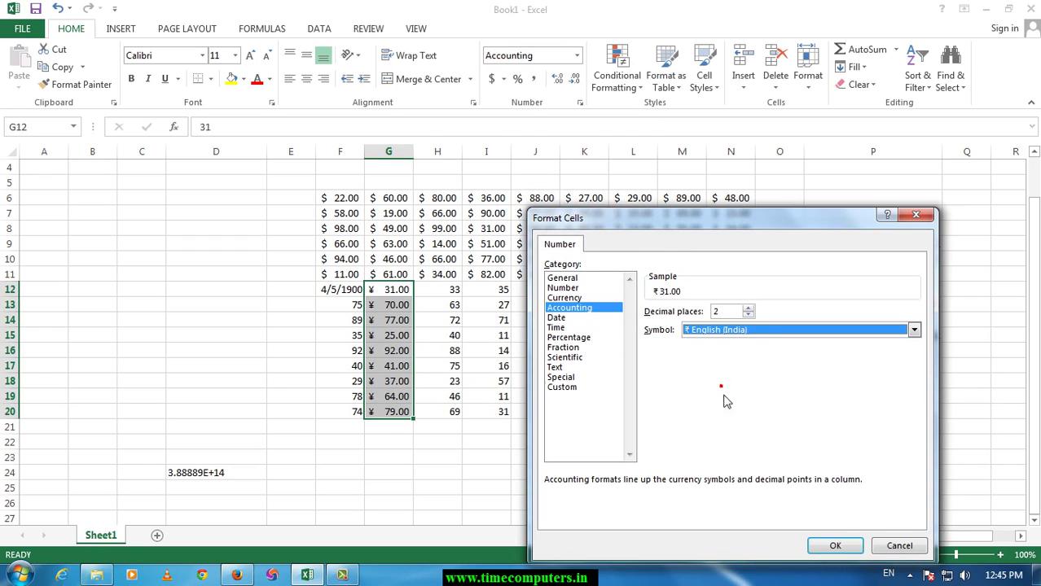
left_click(835, 546)
left_click(448, 338)
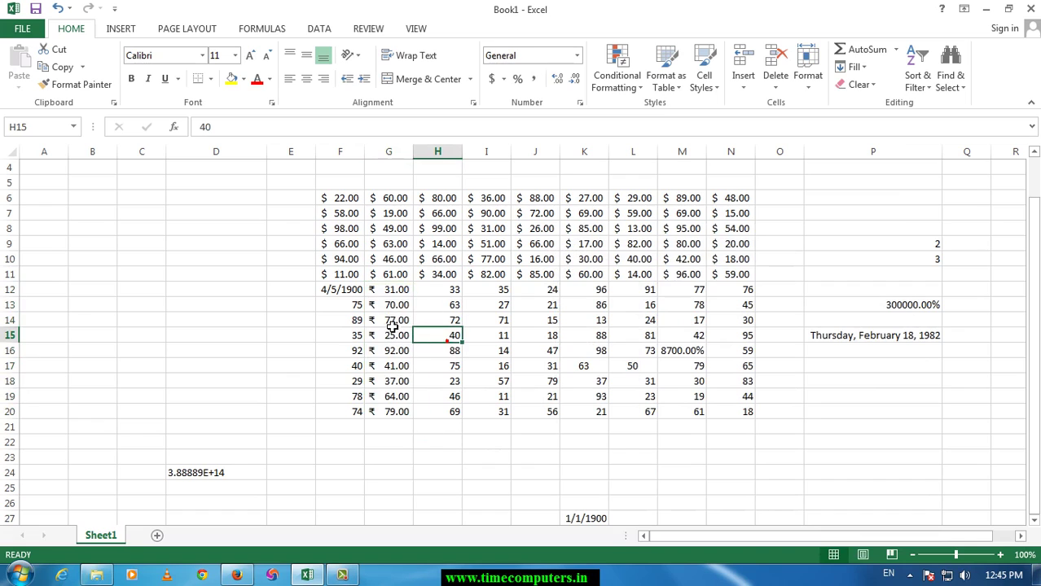
Format I13:I20 as percentages, showing values like 2700%
left_click(471, 305)
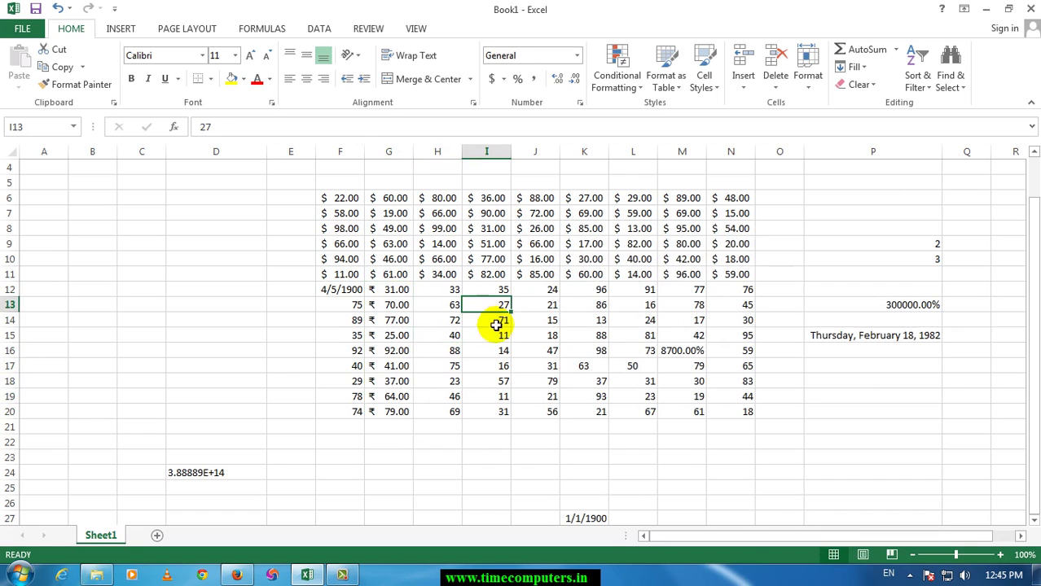
left_click_drag(503, 303, 495, 413)
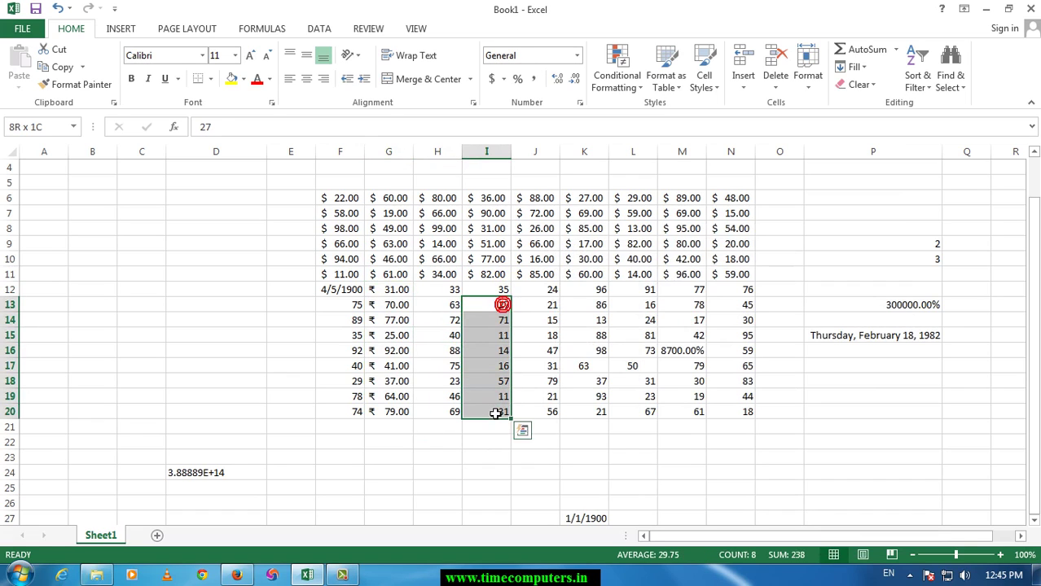
left_click(516, 79)
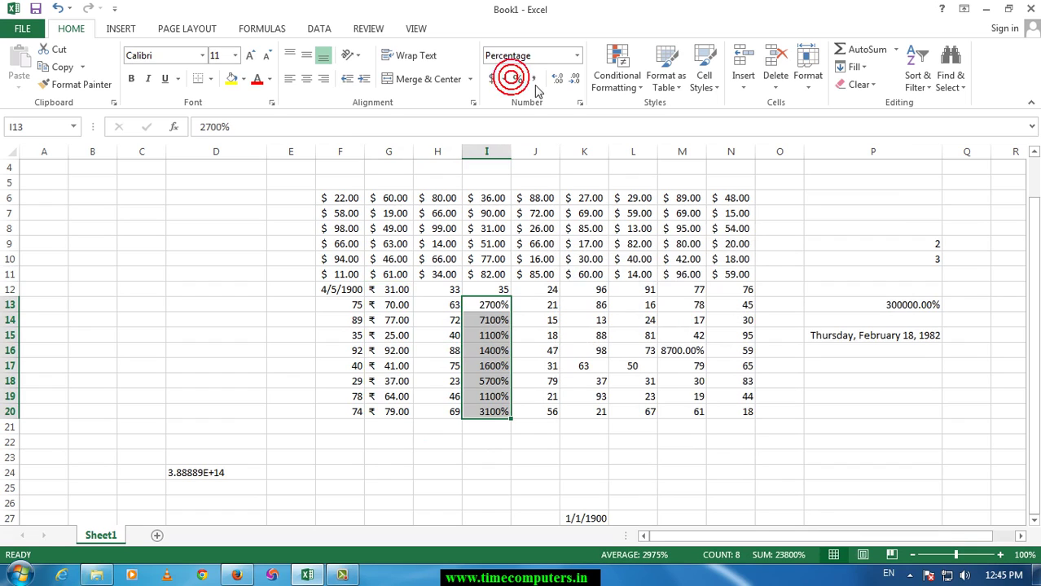
Give I13:I20 Comma Style with three decimal places, from 27.000 to 31.000
left_click(535, 80)
left_click(557, 81)
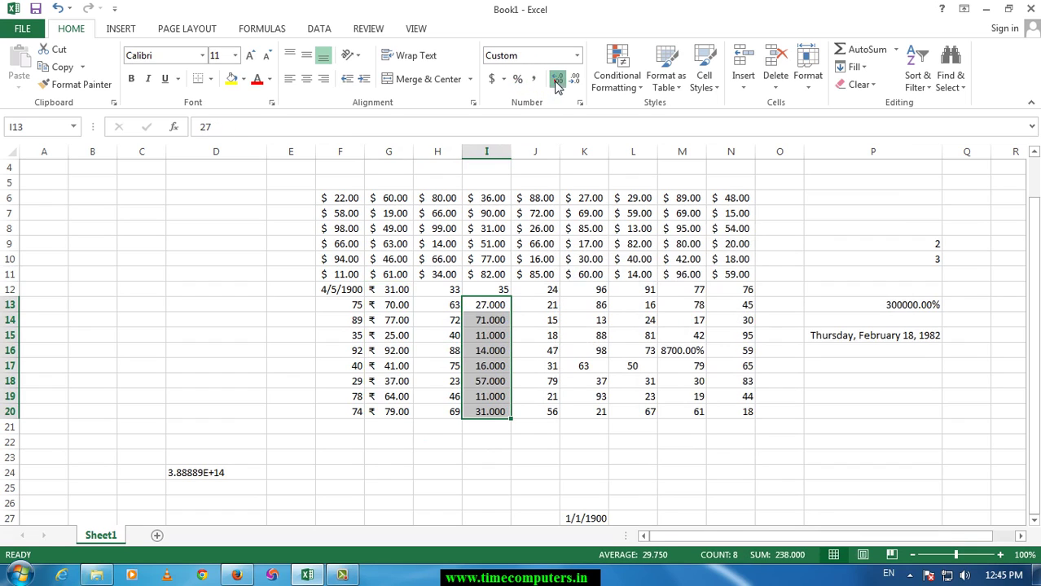
left_click(557, 81)
left_click(568, 82)
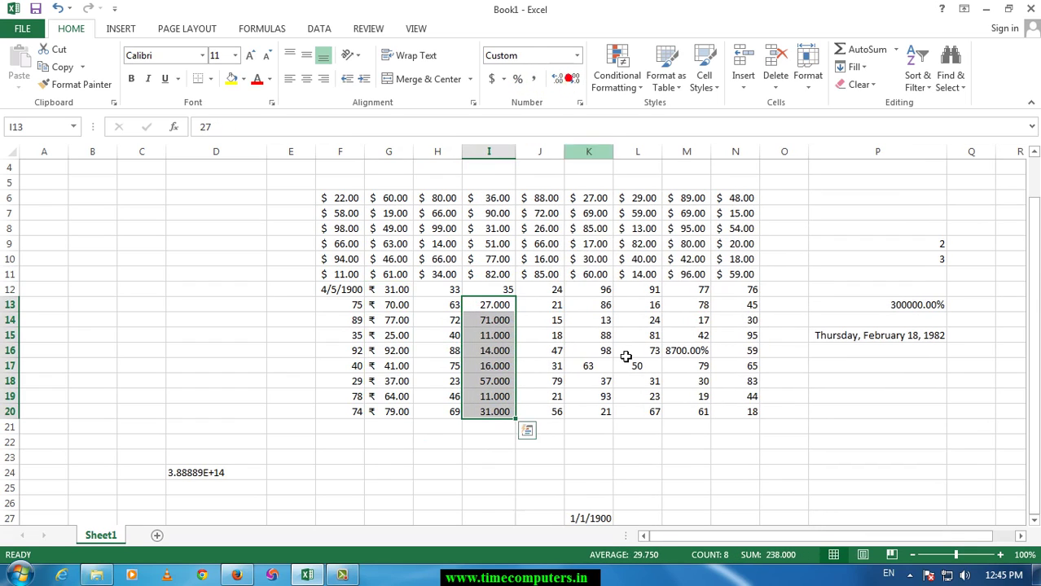